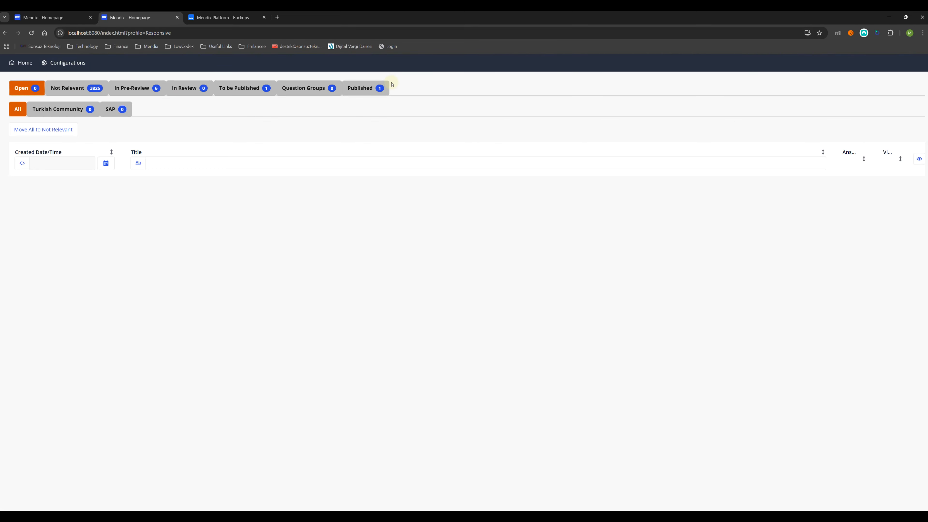
# Step: Check the cloud app's counts, then Google 'postgresql download' in a new tab
pyautogui.click(51, 17)
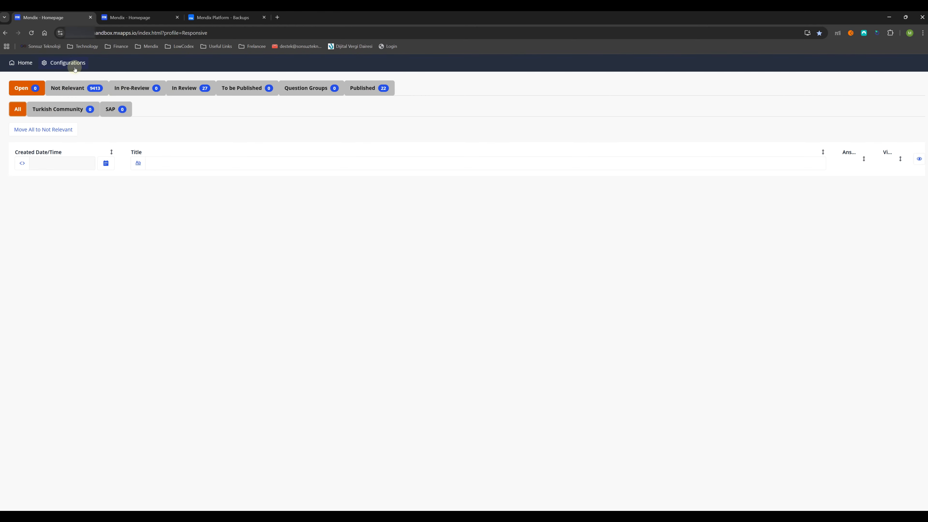
pyautogui.click(131, 18)
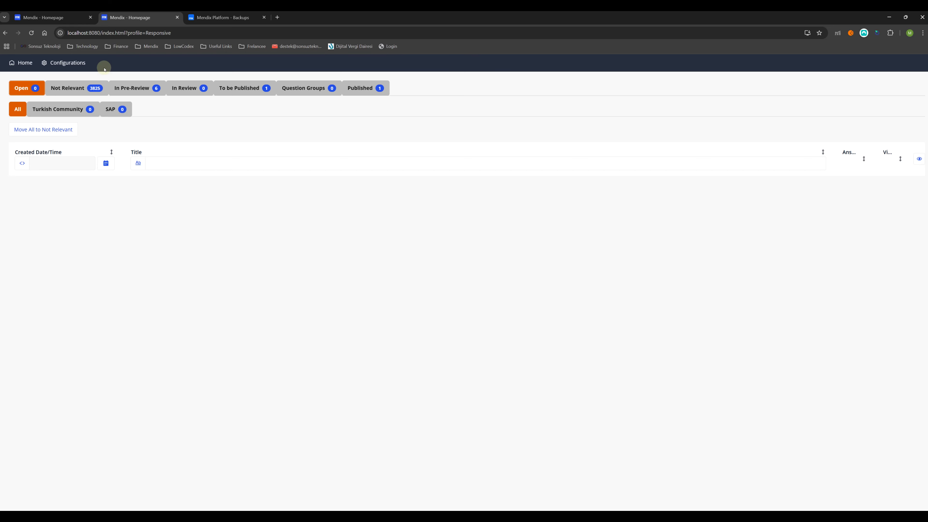
pyautogui.click(278, 17)
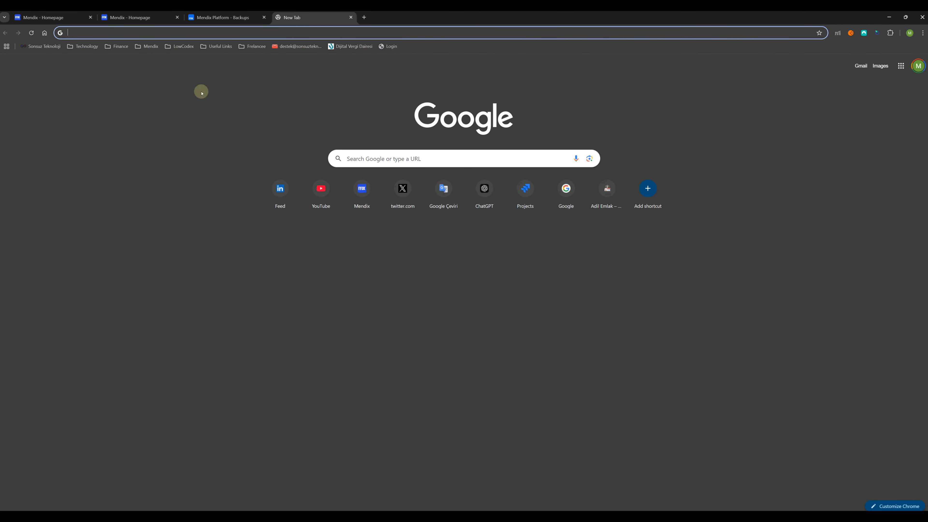
pyautogui.click(45, 33)
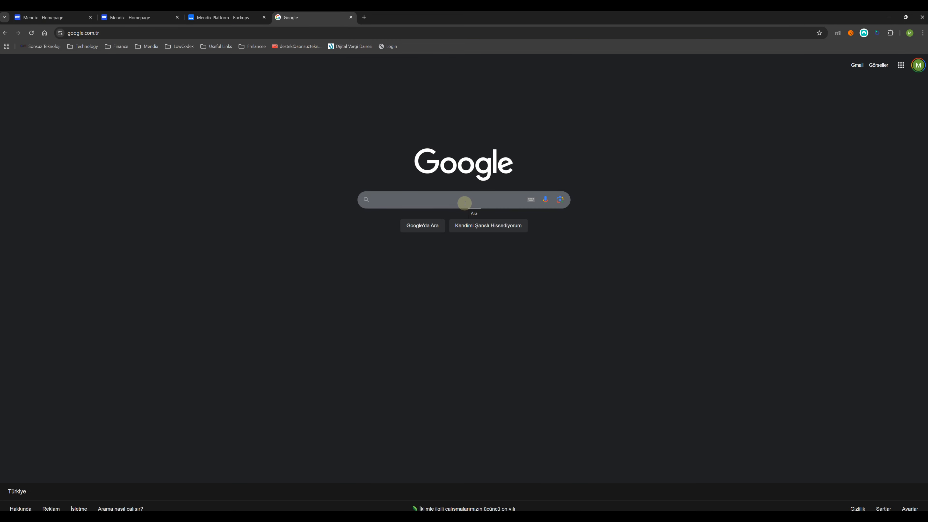
pyautogui.write('post')
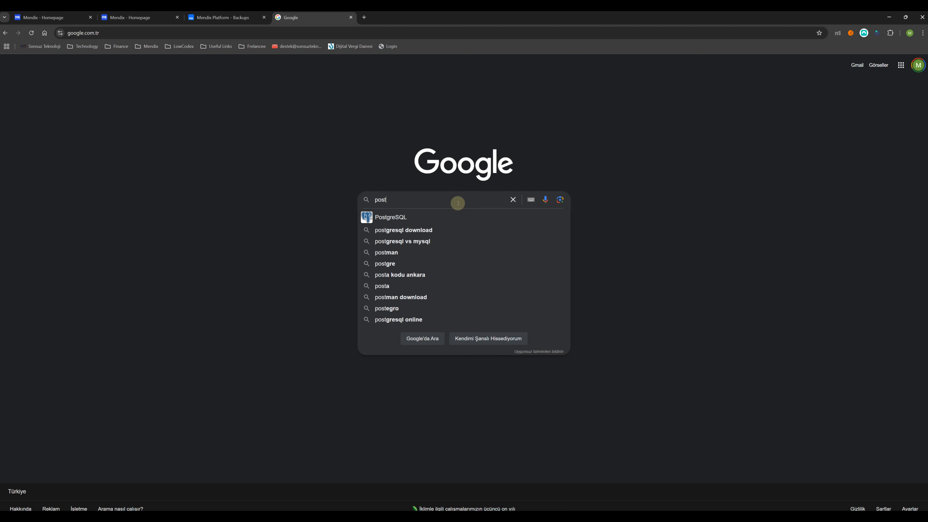
pyautogui.click(420, 229)
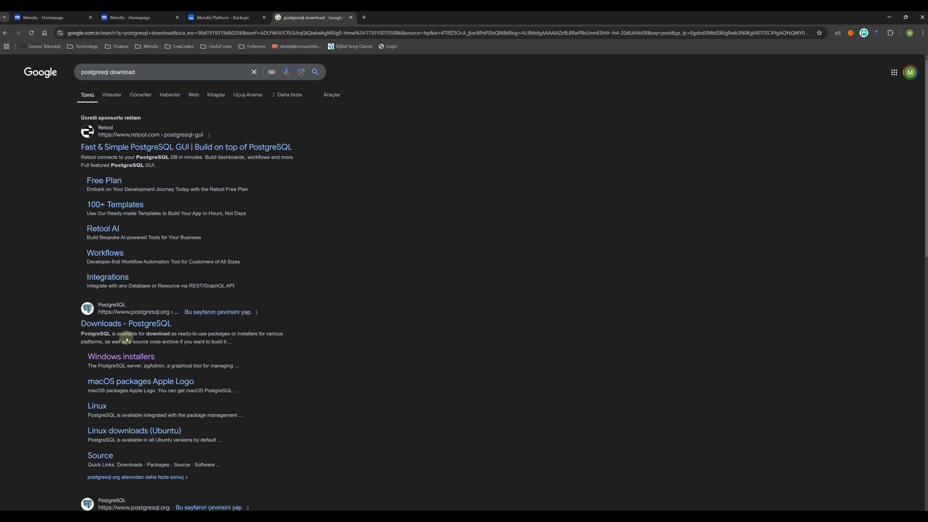
# Step: Reach EDB's Download PostgreSQL page through PostgreSQL.org's Windows installers page
pyautogui.click(125, 361)
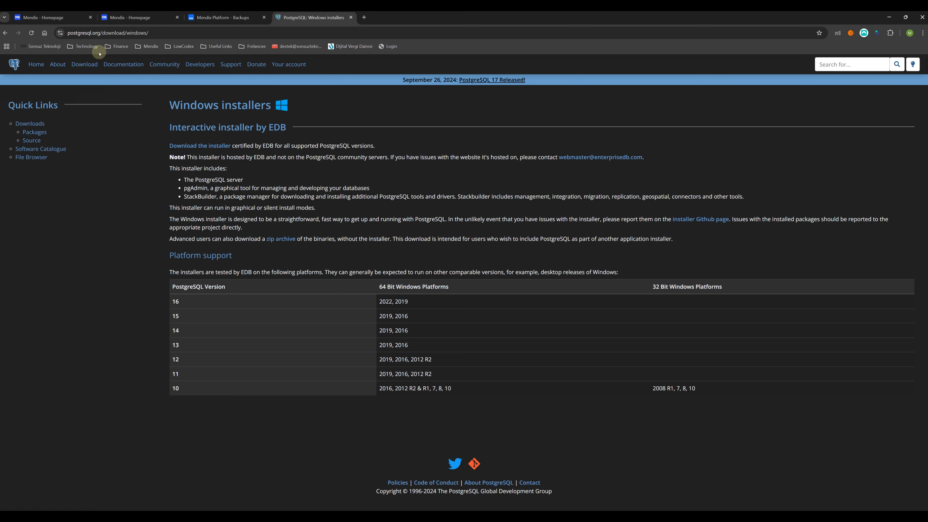
pyautogui.click(5, 33)
pyautogui.click(114, 327)
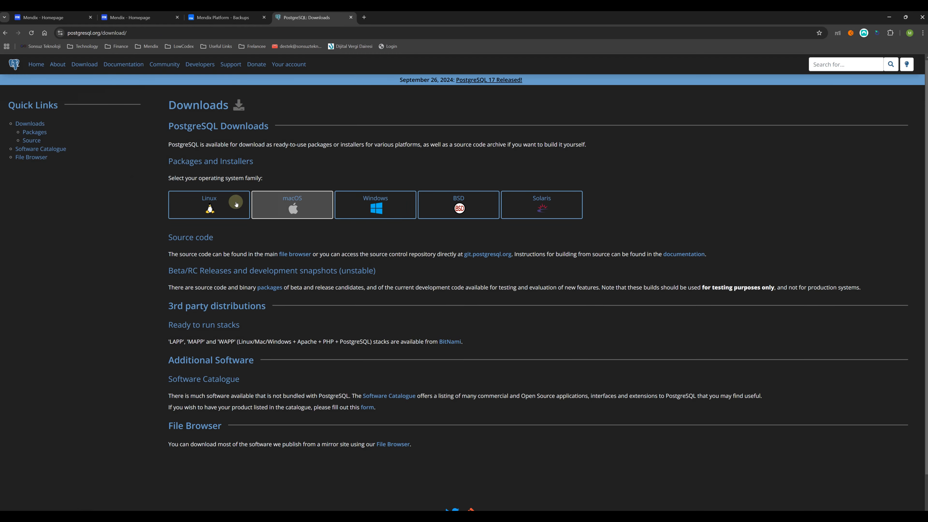
pyautogui.click(385, 212)
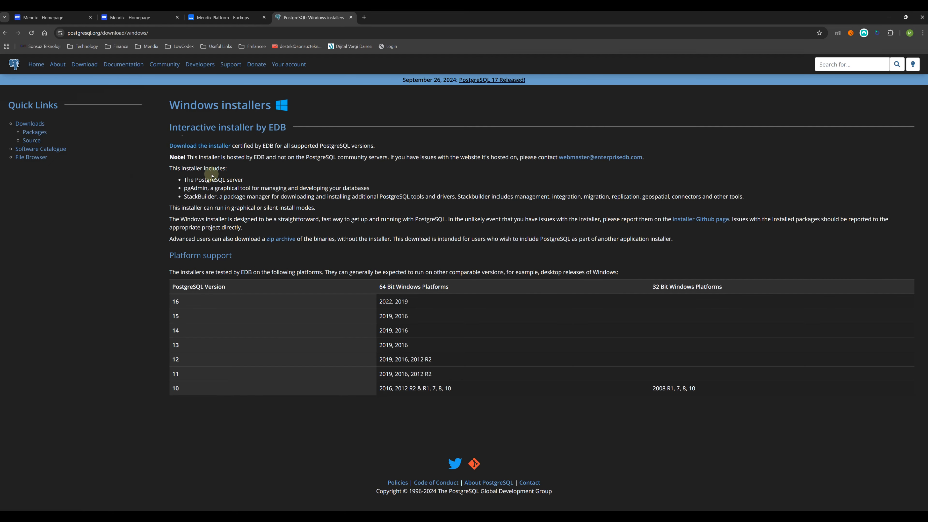
pyautogui.click(208, 146)
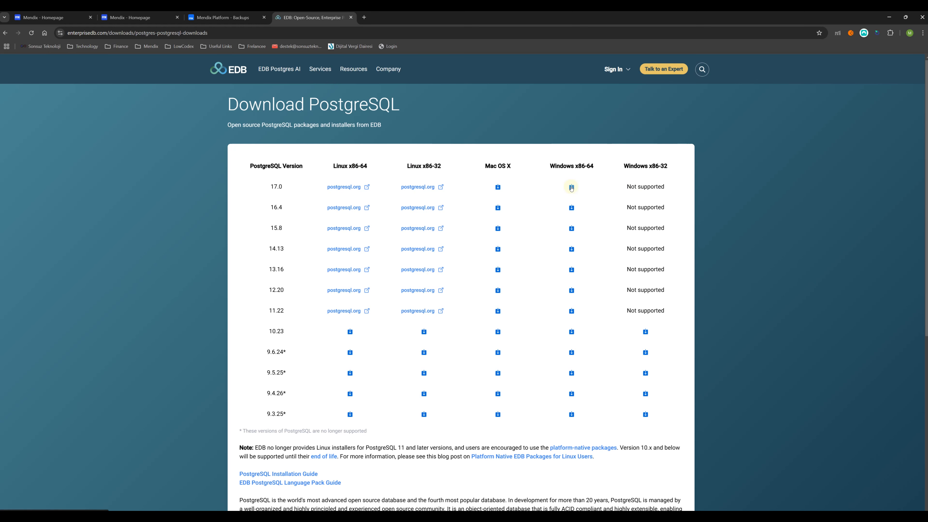
# Step: Download the PostgreSQL 17.0 installer for Windows x86-64 and run it
pyautogui.click(572, 187)
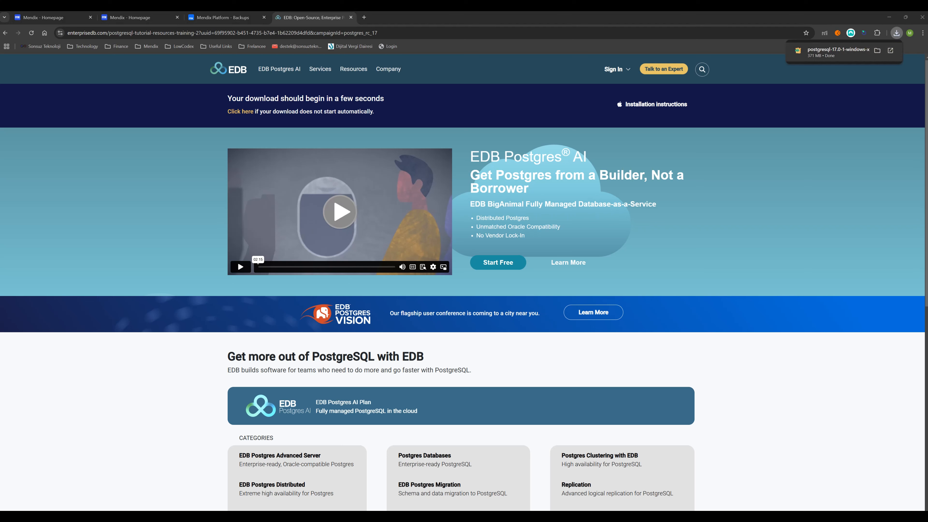
pyautogui.moveTo(860, 57)
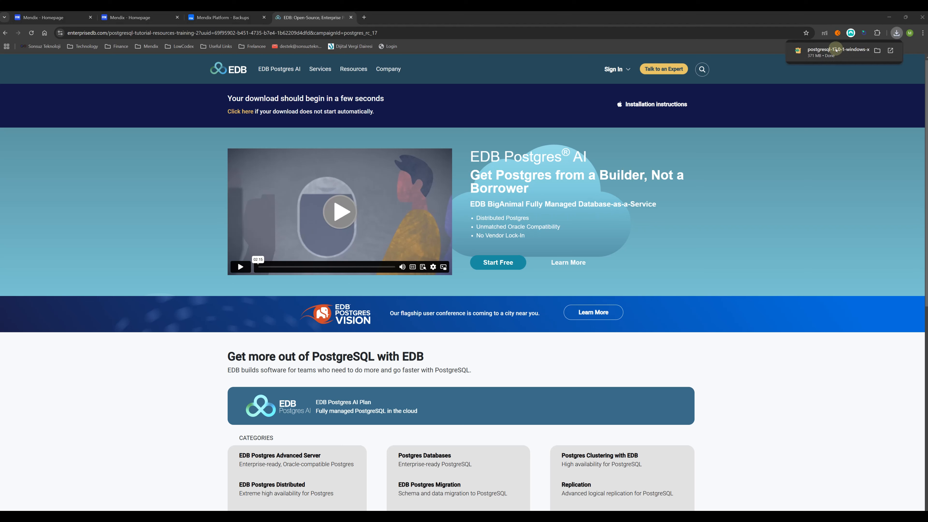
pyautogui.click(859, 57)
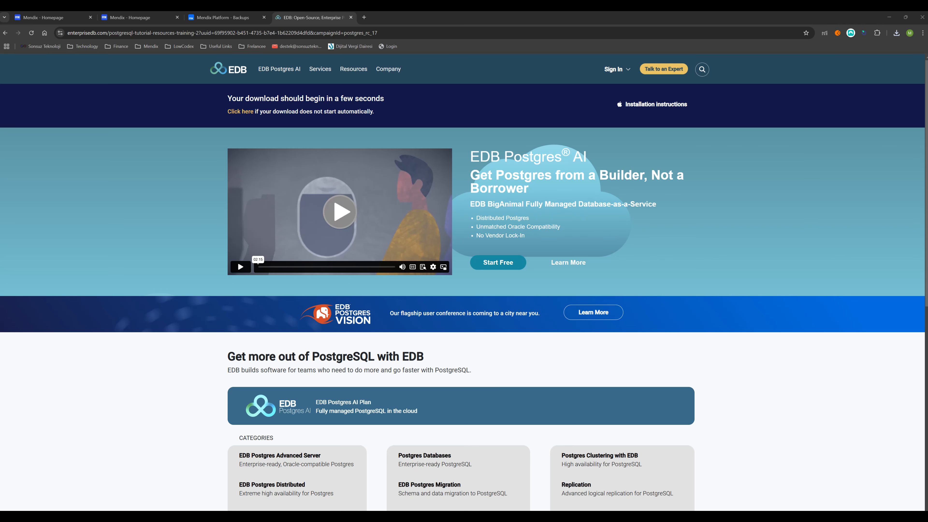
# Step: Close the EDB tab and accept the default install directory, all components and data directory
pyautogui.click(351, 18)
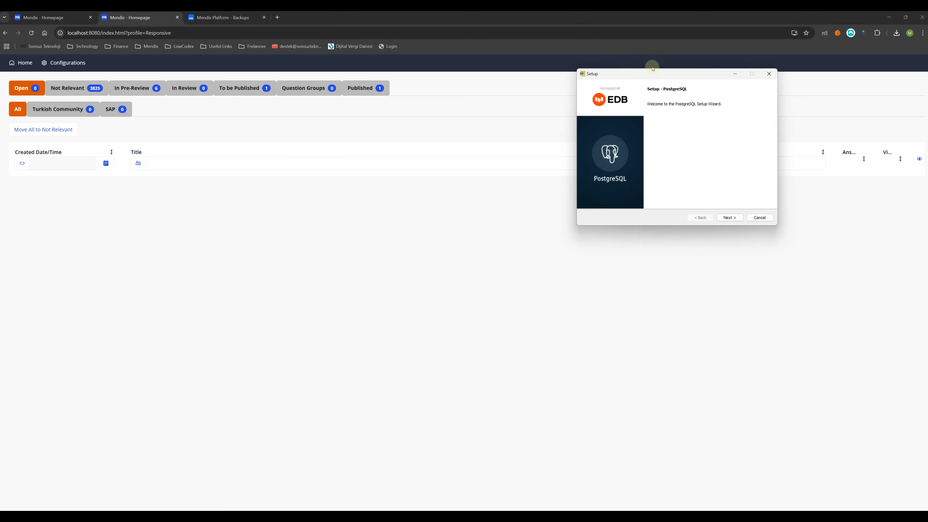
pyautogui.click(564, 238)
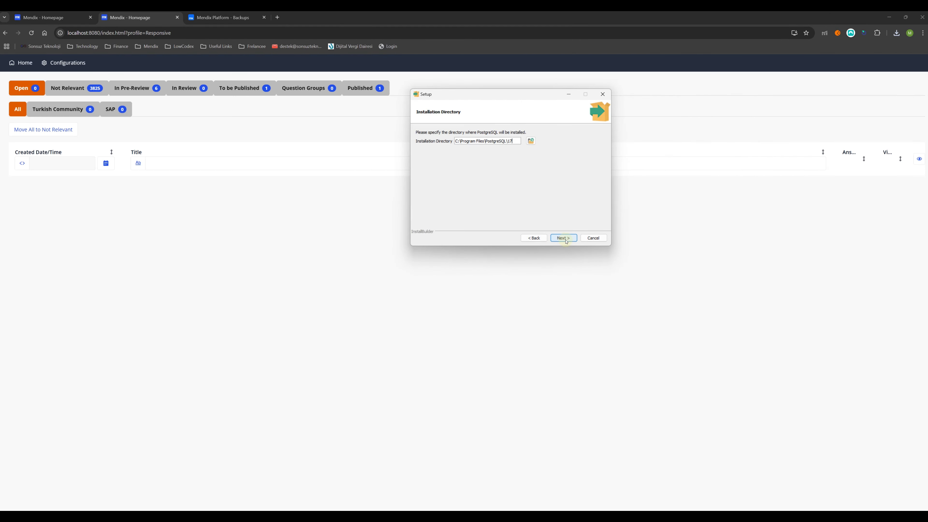
pyautogui.click(564, 238)
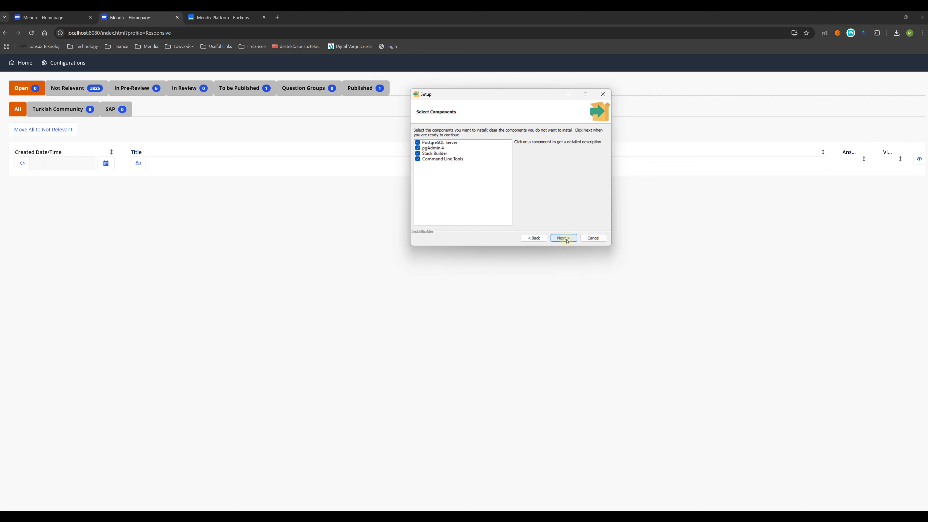
pyautogui.click(564, 238)
pyautogui.click(564, 238)
# Step: Set the postgres superuser password, keeping port 5432 and the default locale
pyautogui.click(457, 140)
pyautogui.write('•••')
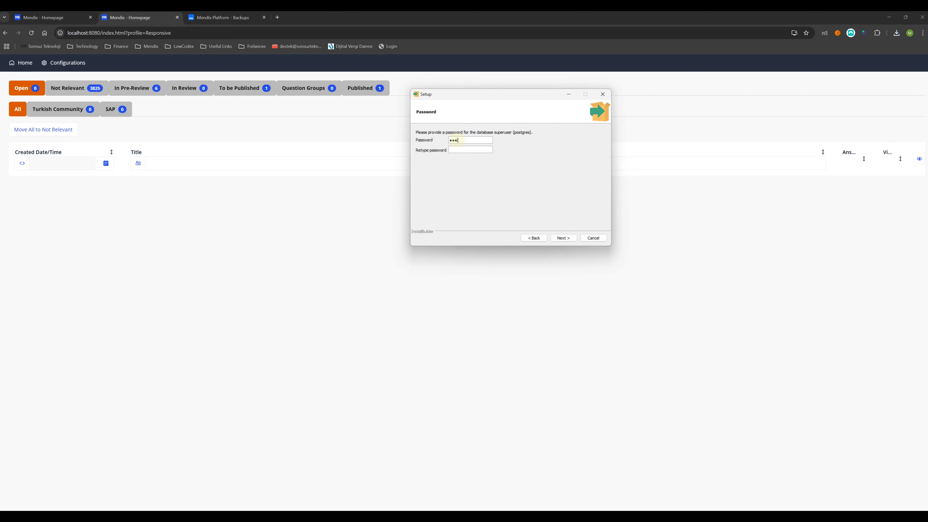
pyautogui.write('•••')
pyautogui.click(569, 240)
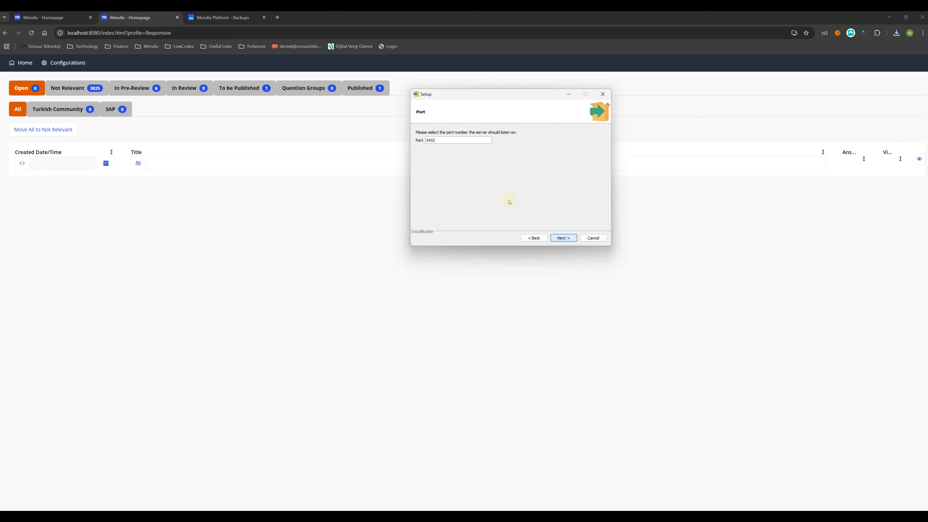
pyautogui.click(572, 239)
pyautogui.click(571, 240)
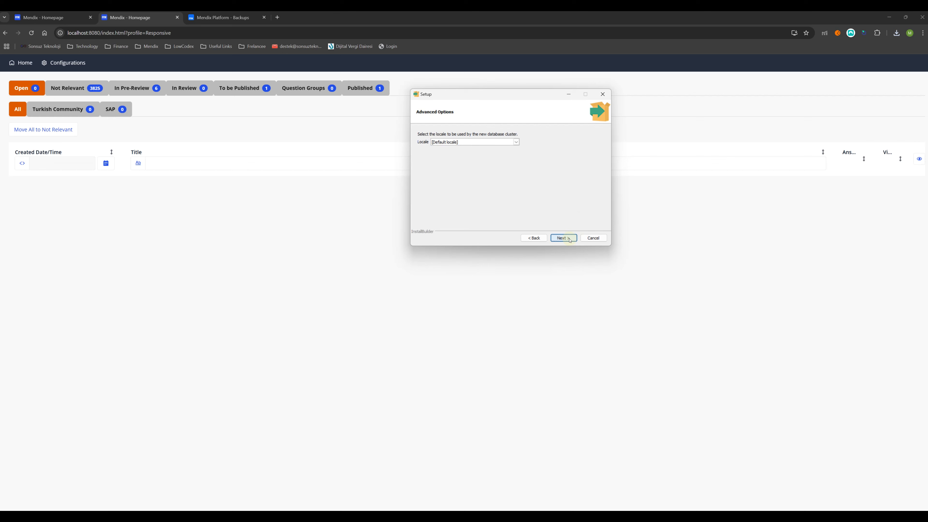
pyautogui.click(570, 240)
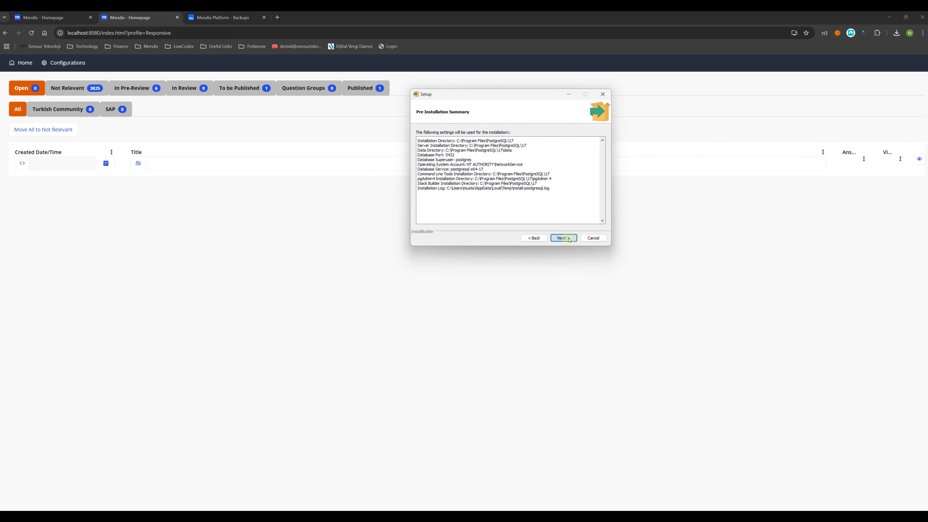
pyautogui.click(570, 240)
# Step: Start the PostgreSQL 17 installation and let it run to completion
pyautogui.click(569, 240)
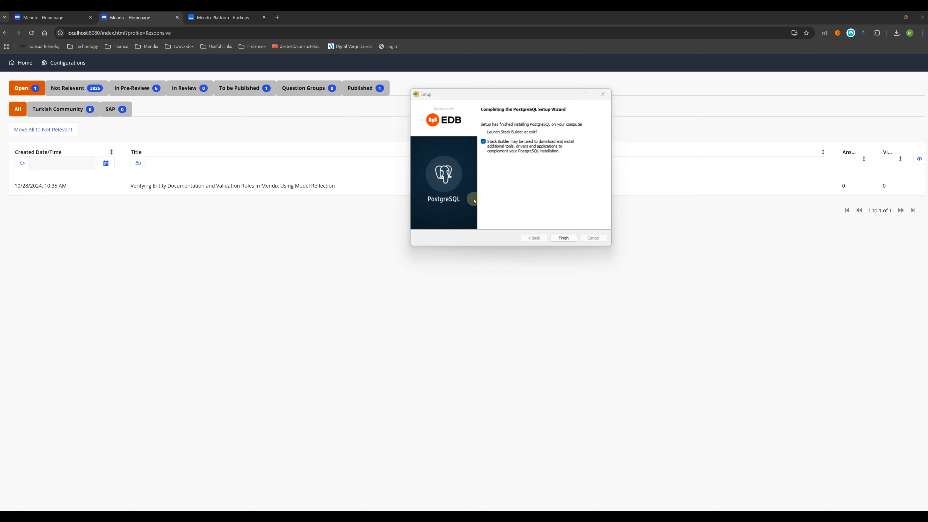
# Step: Finish setup, target PostgreSQL 17 (x64) on port 5432 in Stack Builder, then exit without add-ons
pyautogui.click(563, 237)
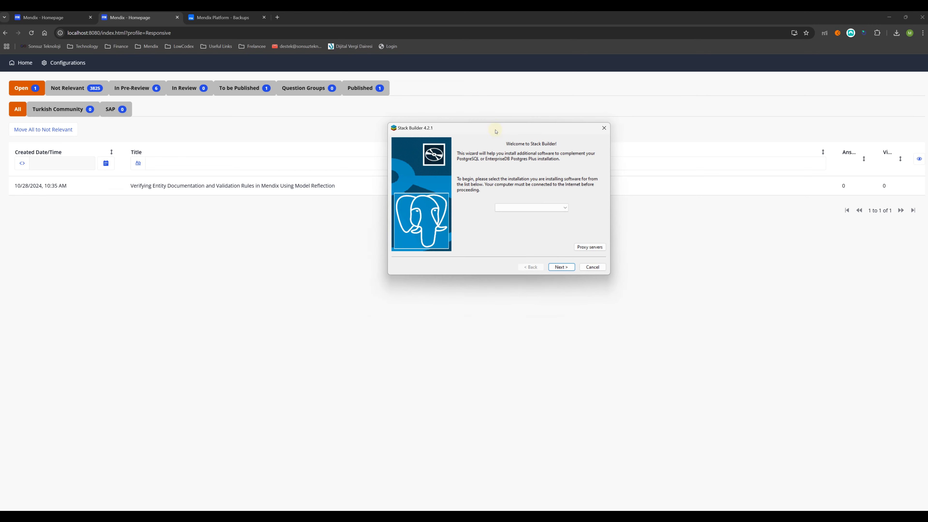
pyautogui.click(563, 208)
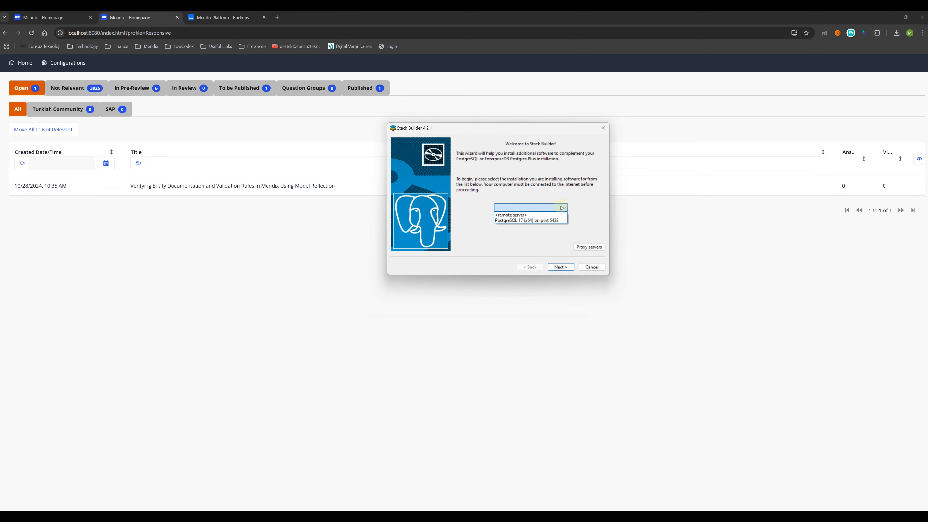
pyautogui.click(563, 221)
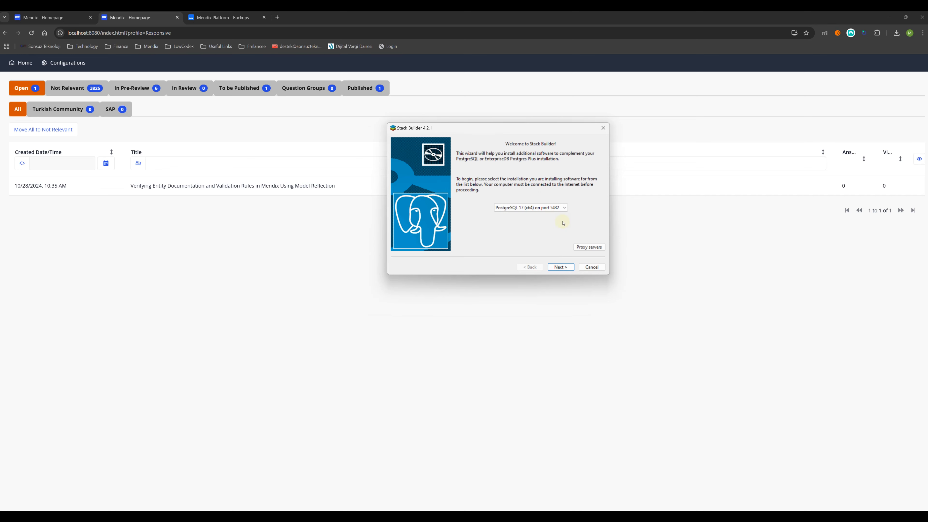
pyautogui.click(566, 270)
pyautogui.click(592, 267)
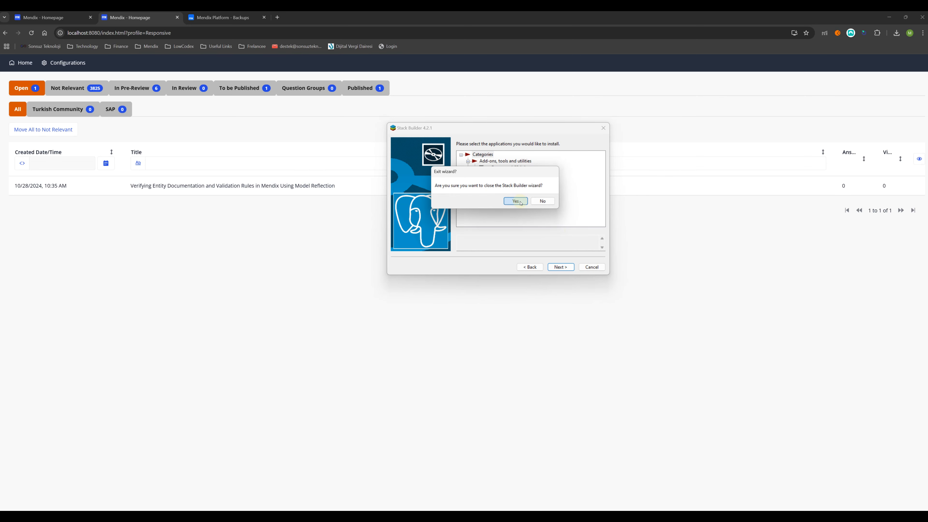
pyautogui.click(515, 201)
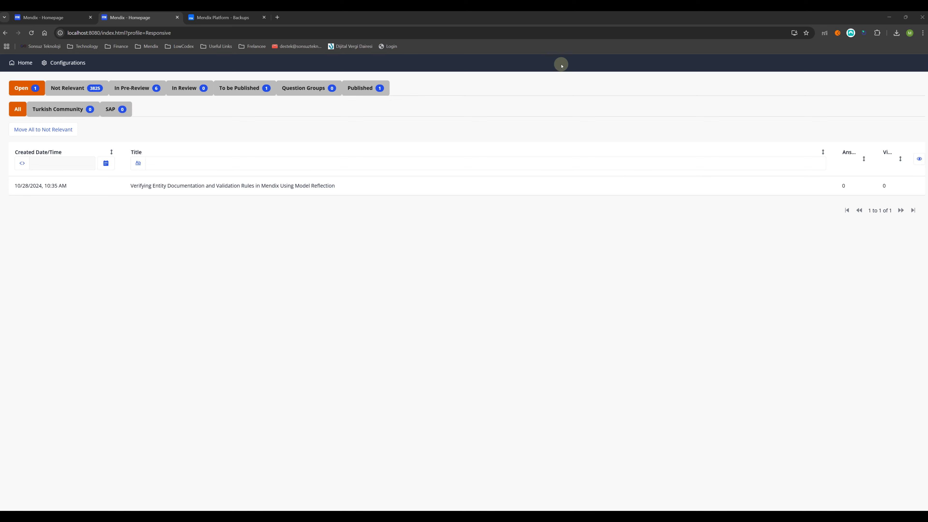
# Step: Launch pgAdmin 4 from the Windows search
pyautogui.press('super')
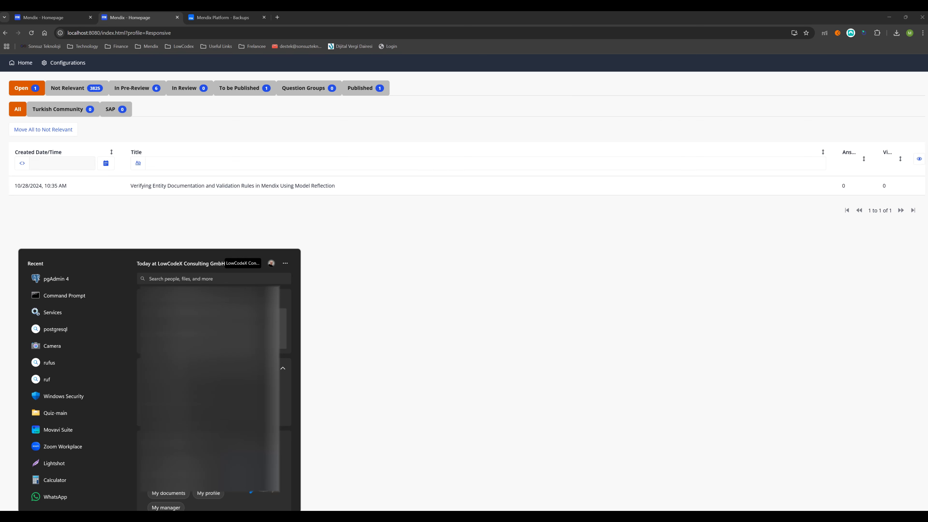
pyautogui.write('pg')
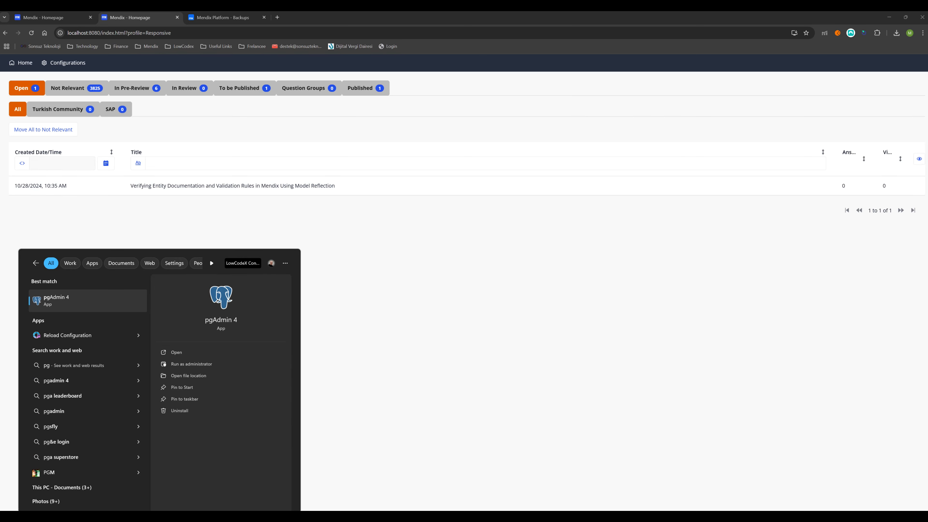
pyautogui.click(72, 300)
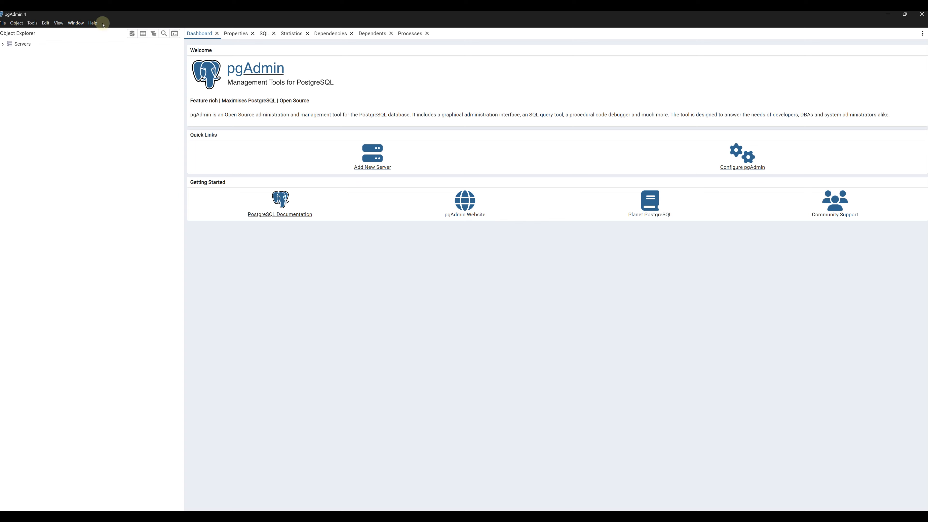
# Step: Connect to the PostgreSQL 17 server with a saved password and expand its Databases
pyautogui.click(4, 44)
pyautogui.click(8, 53)
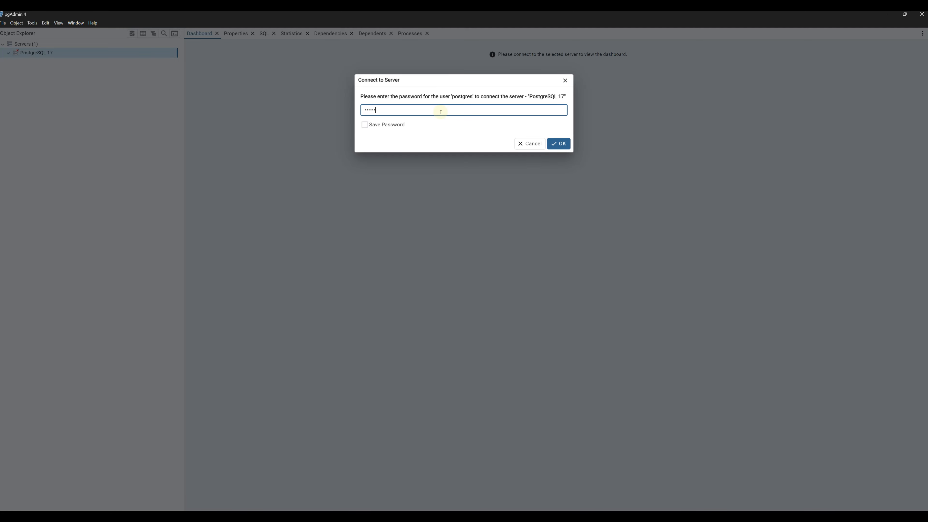
pyautogui.click(365, 125)
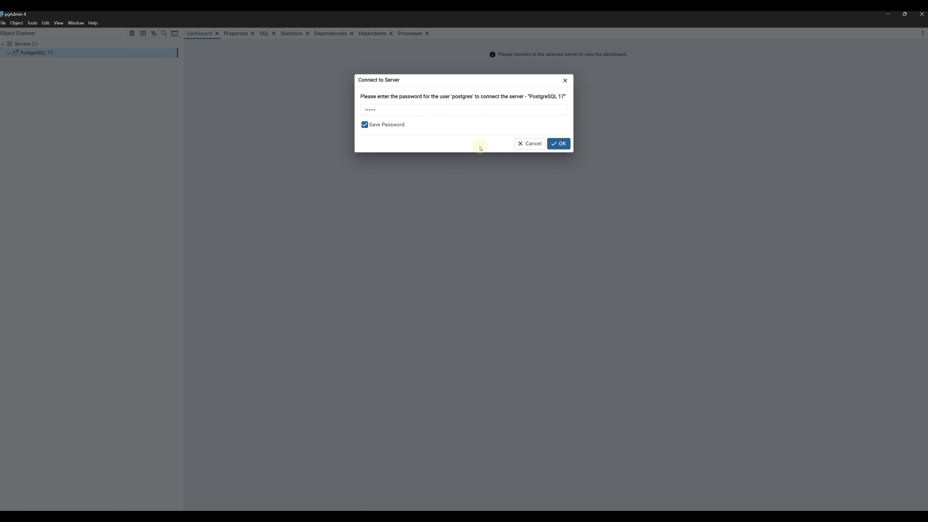
pyautogui.click(559, 143)
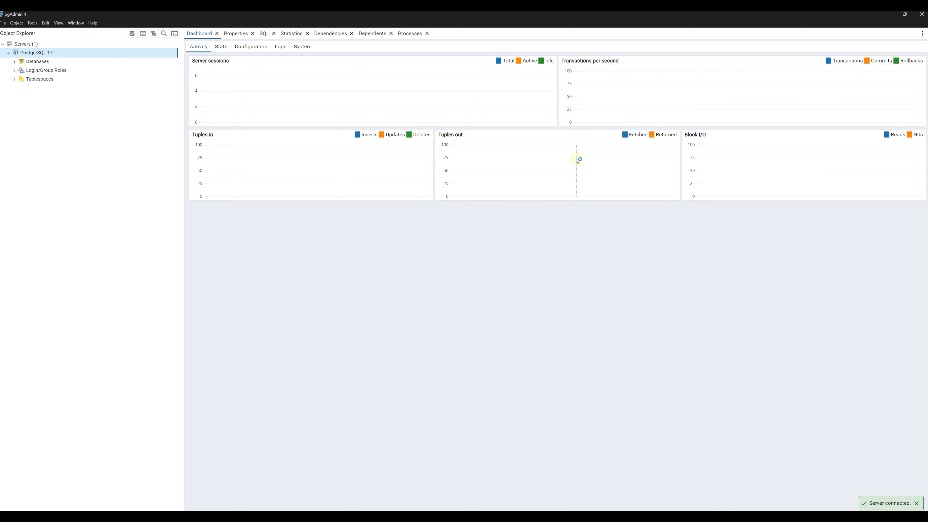
pyautogui.click(15, 62)
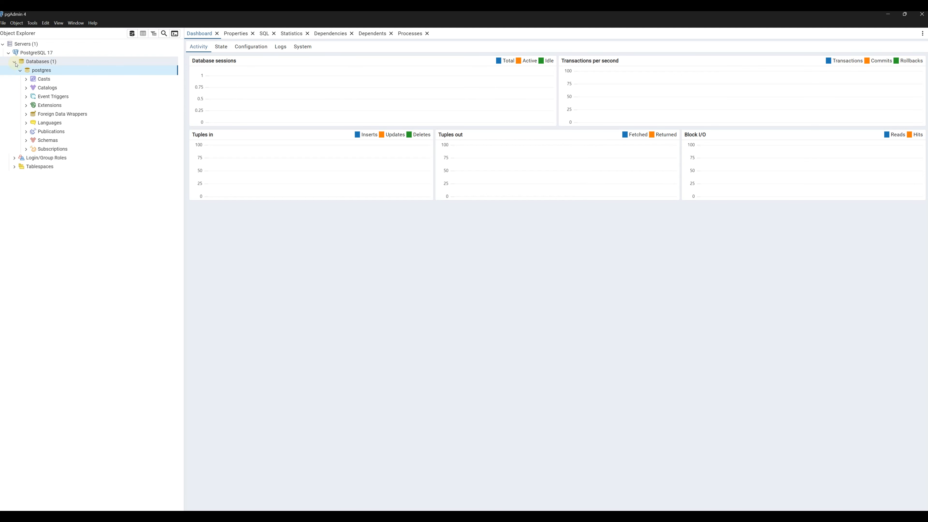
# Step: Create a new database named 'mendix' owned by postgres
pyautogui.rightClick(41, 62)
pyautogui.moveTo(56, 67)
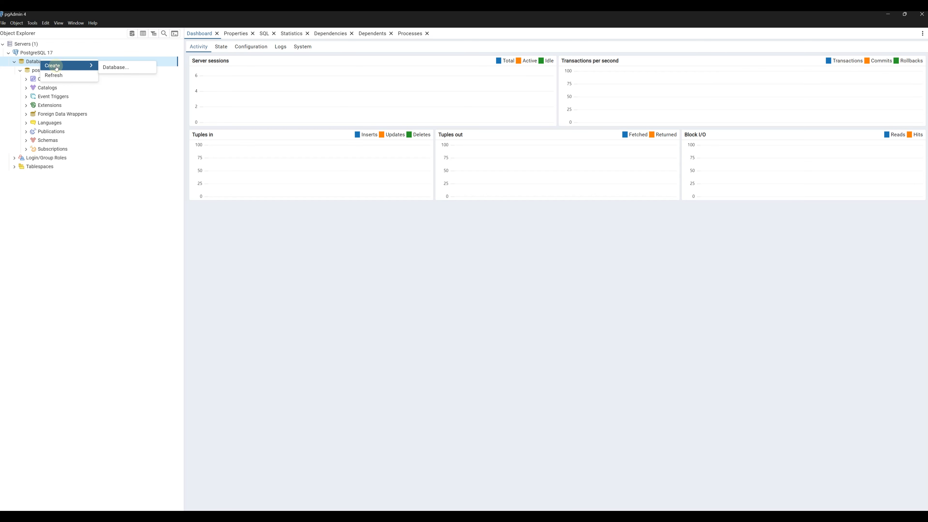
pyautogui.click(110, 67)
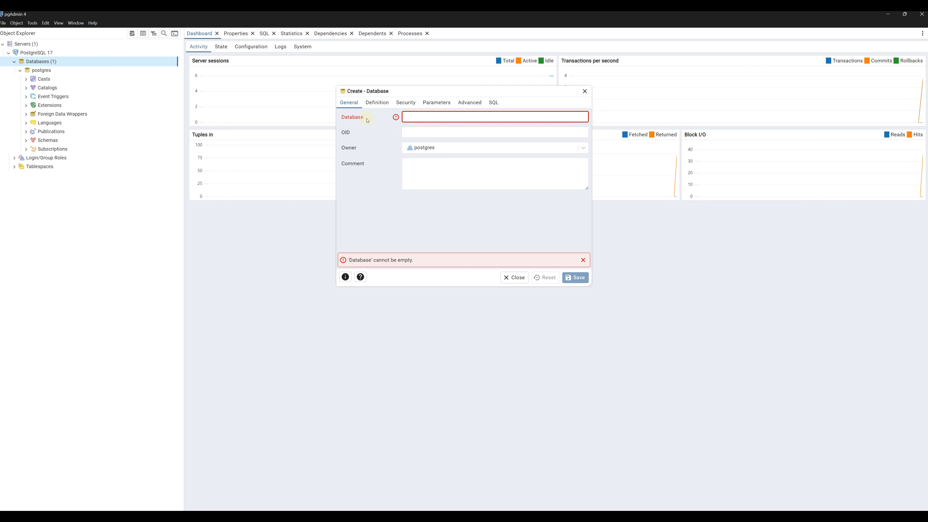
pyautogui.write('mendix')
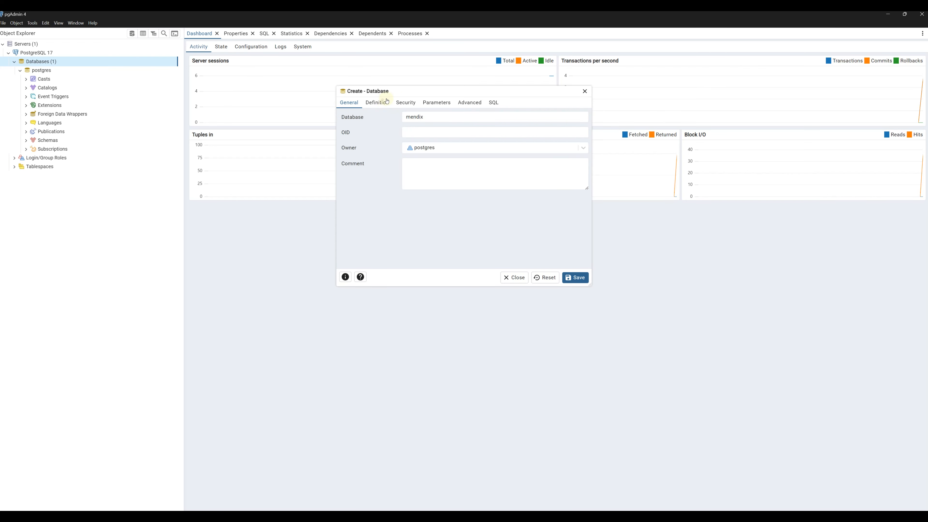
pyautogui.click(377, 102)
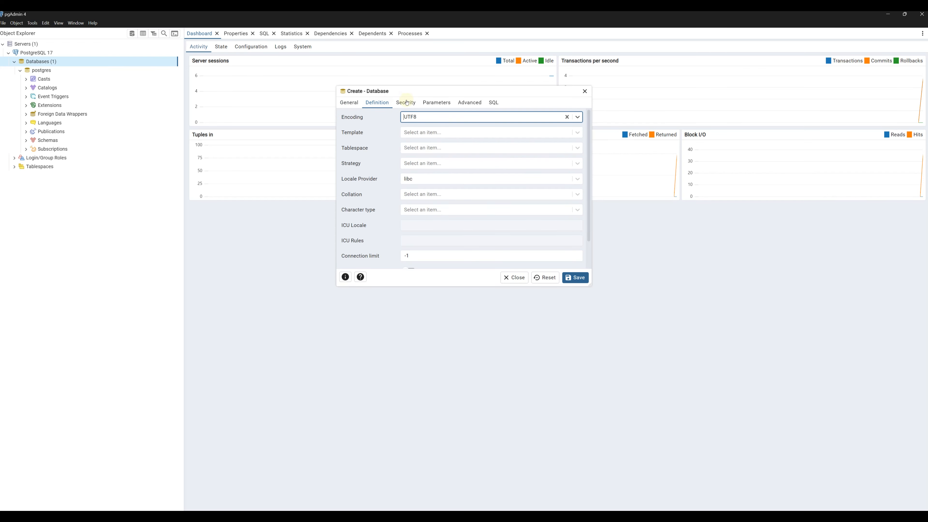
pyautogui.click(407, 103)
pyautogui.click(426, 103)
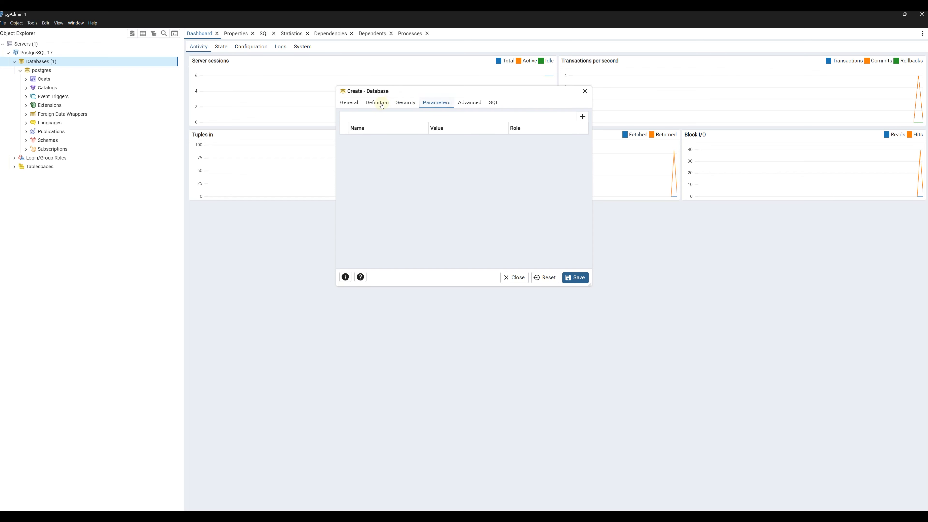
pyautogui.click(377, 103)
pyautogui.click(349, 102)
pyautogui.click(575, 278)
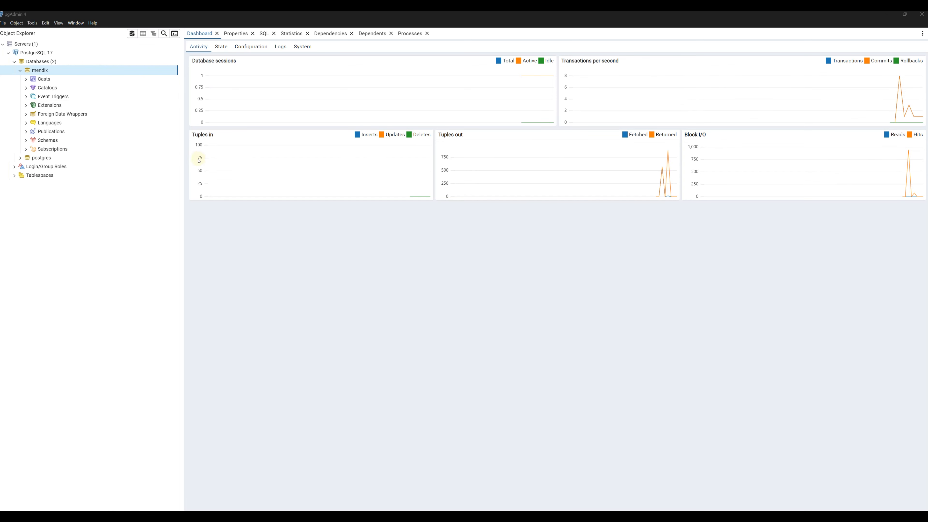
# Step: Show pgAdmin's Paths > Binary paths preferences and open a File Explorer window
pyautogui.click(4, 23)
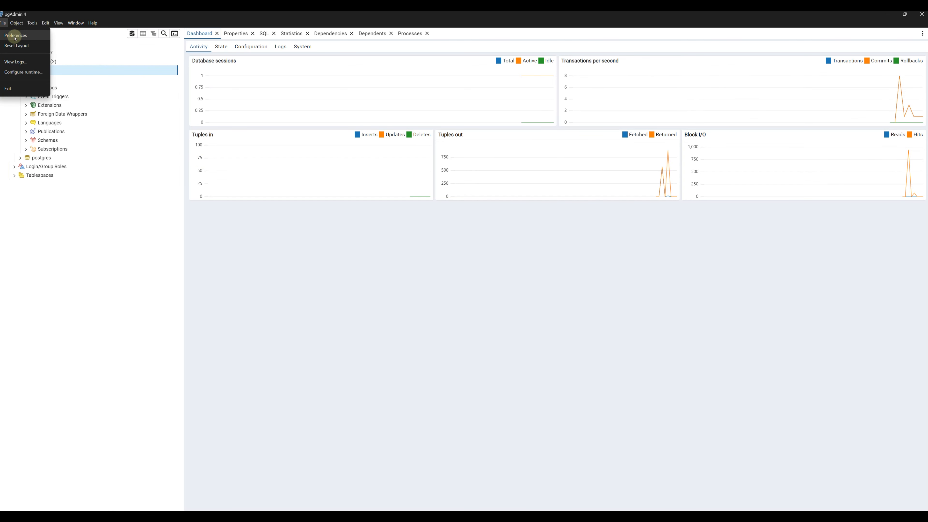
pyautogui.click(16, 35)
pyautogui.scroll(-5, 340, 179)
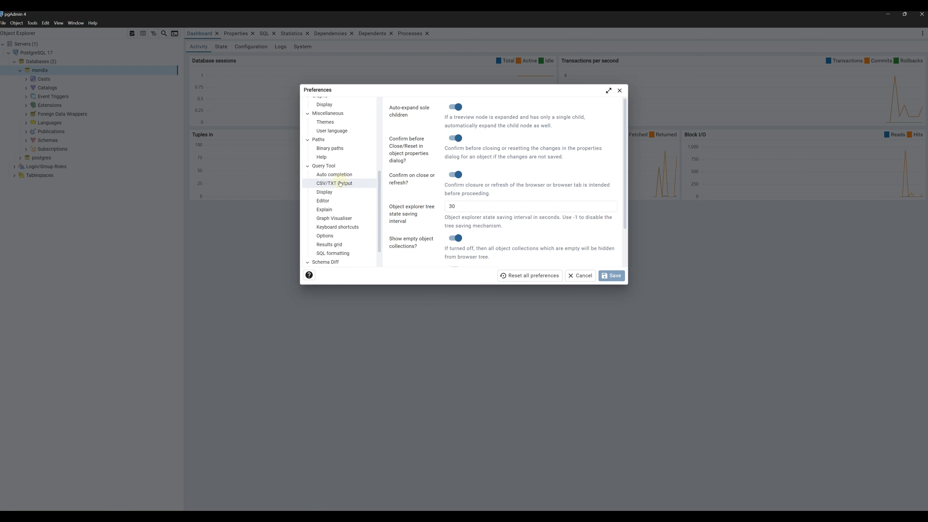
pyautogui.scroll(-1, 342, 184)
pyautogui.scroll(3, 342, 184)
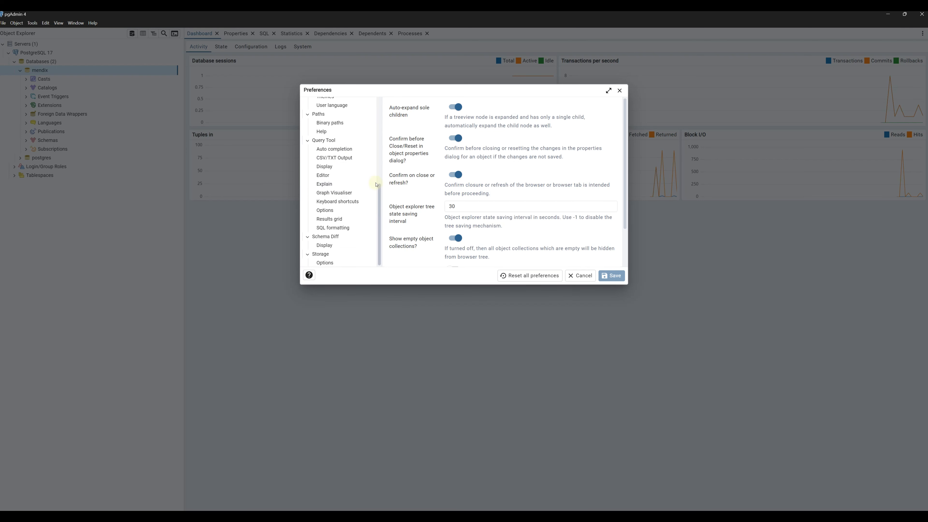
pyautogui.click(356, 185)
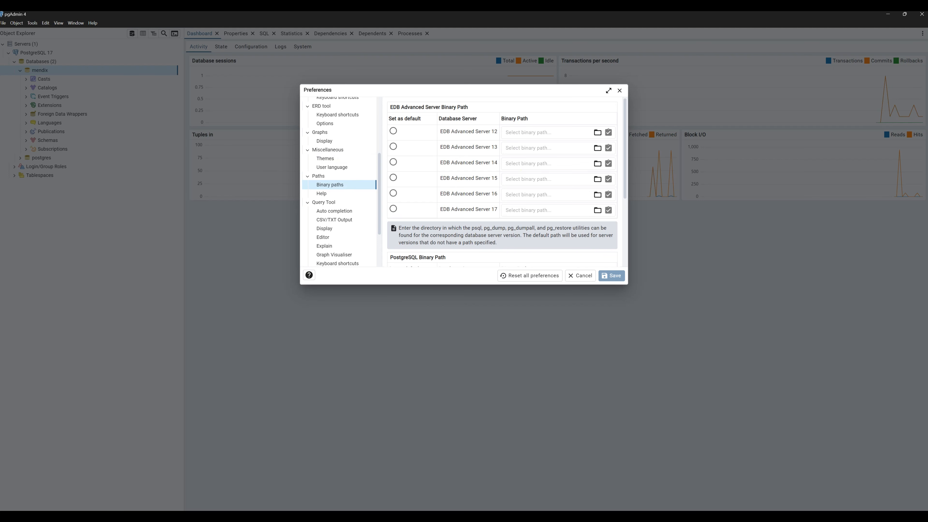
pyautogui.press('super+e')
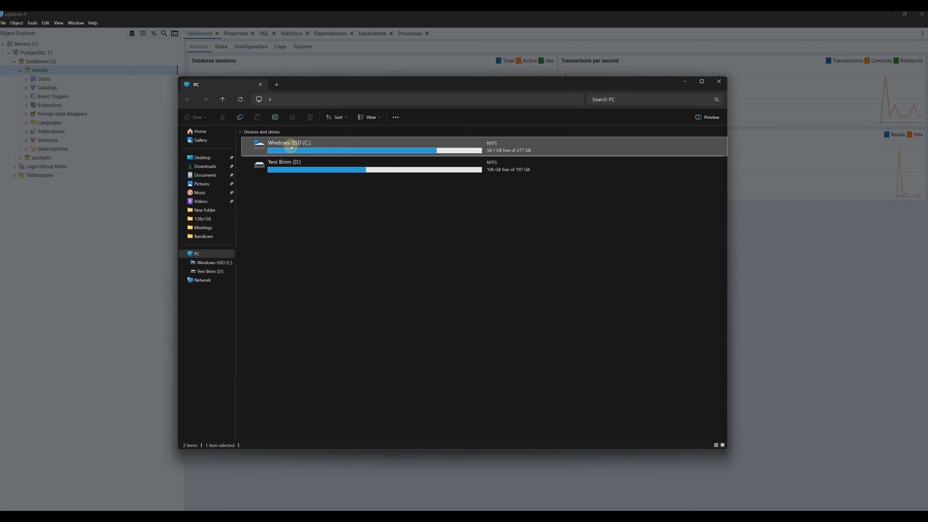
# Step: Browse to C:\Program Files\PostgreSQL\17\bin and copy that folder path
pyautogui.doubleClick(292, 146)
pyautogui.doubleClick(289, 228)
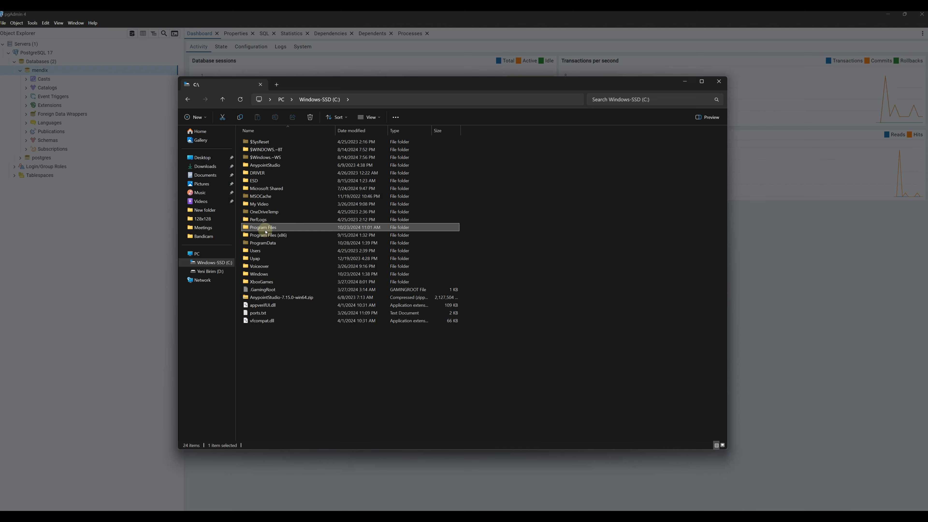
pyautogui.scroll(-1, 295, 258)
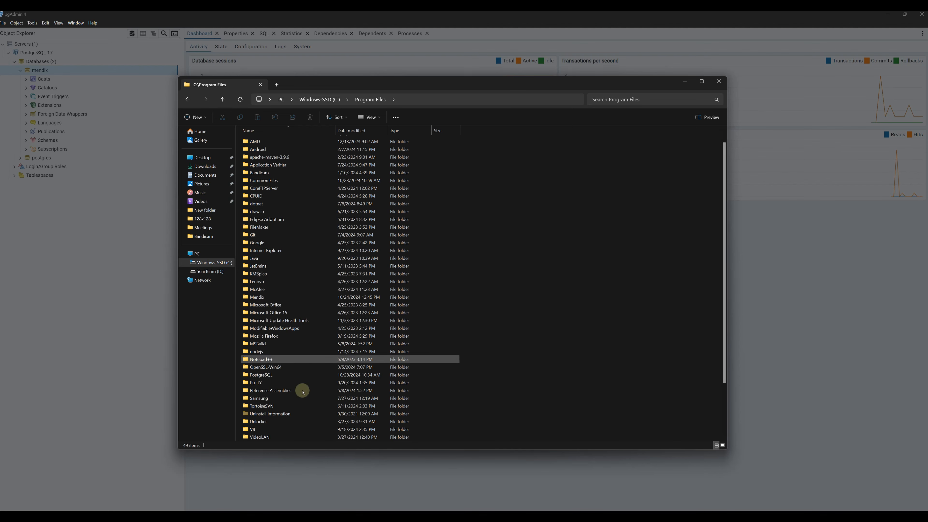
pyautogui.doubleClick(272, 376)
pyautogui.doubleClick(253, 141)
pyautogui.doubleClick(252, 141)
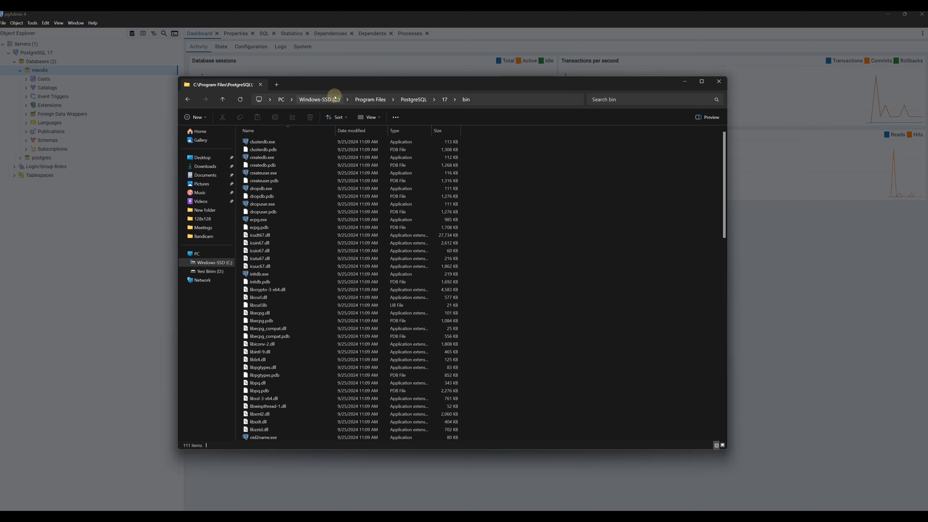
pyautogui.click(472, 99)
pyautogui.rightClick(337, 104)
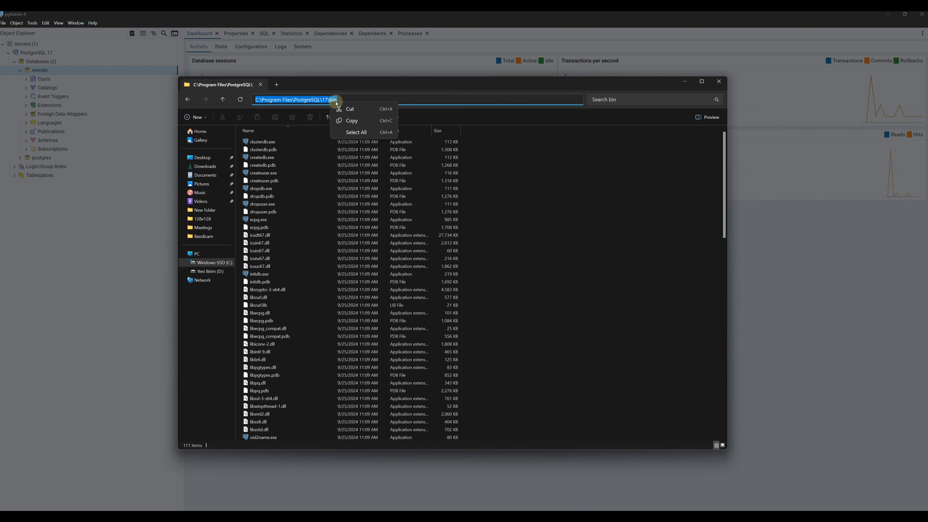
pyautogui.click(351, 121)
# Step: Set the EDB Advanced Server 17 binary path to C:\Program Files\PostgreSQL\17\bin
pyautogui.click(718, 81)
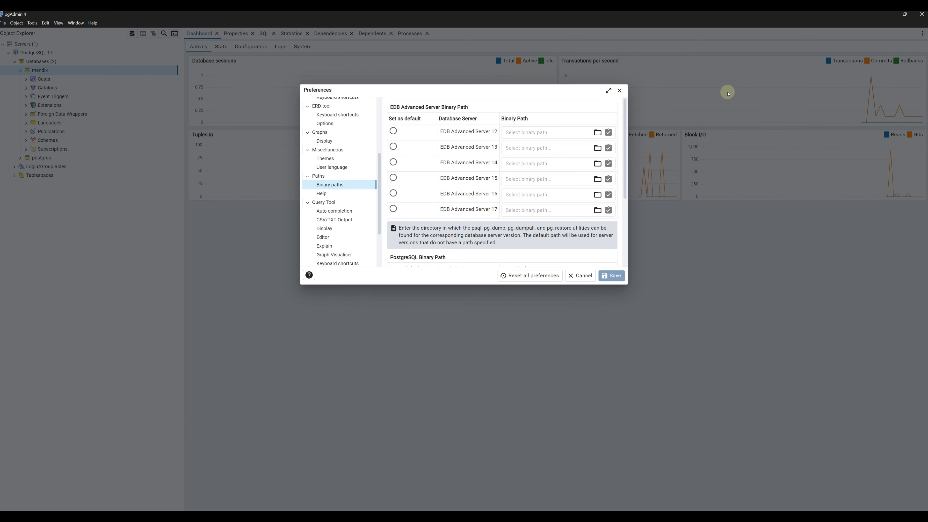
pyautogui.click(530, 211)
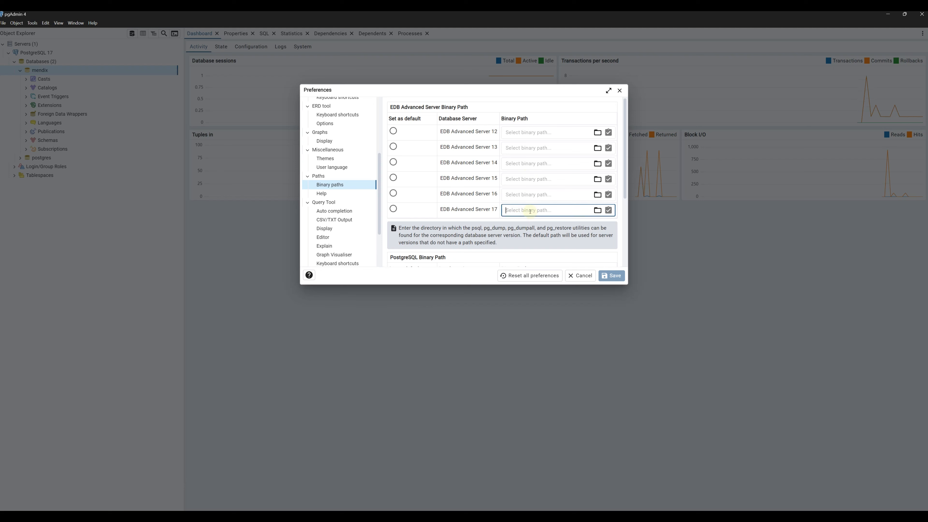
pyautogui.hotkey('ctrl', 'v')
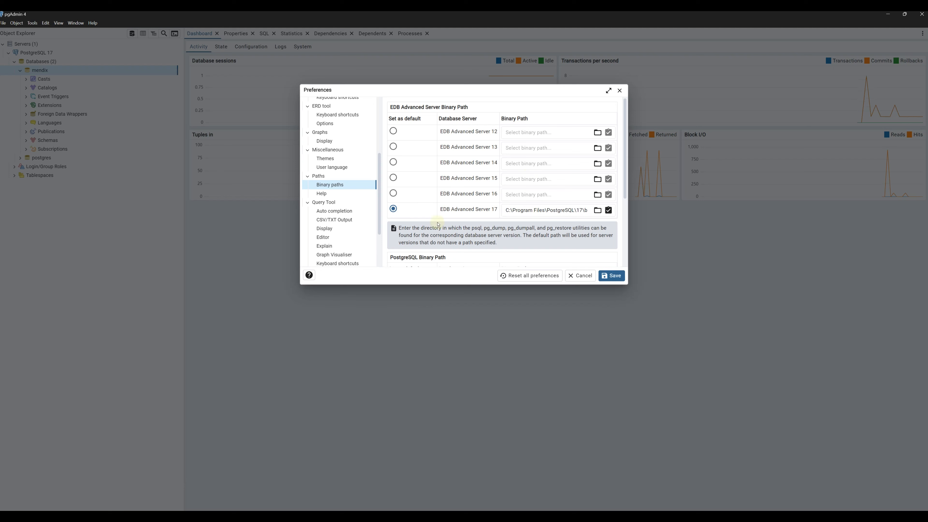
pyautogui.moveTo(626, 175); pyautogui.dragTo(639, 194)
pyautogui.scroll(-2, 638, 234)
pyautogui.scroll(-2, 638, 234)
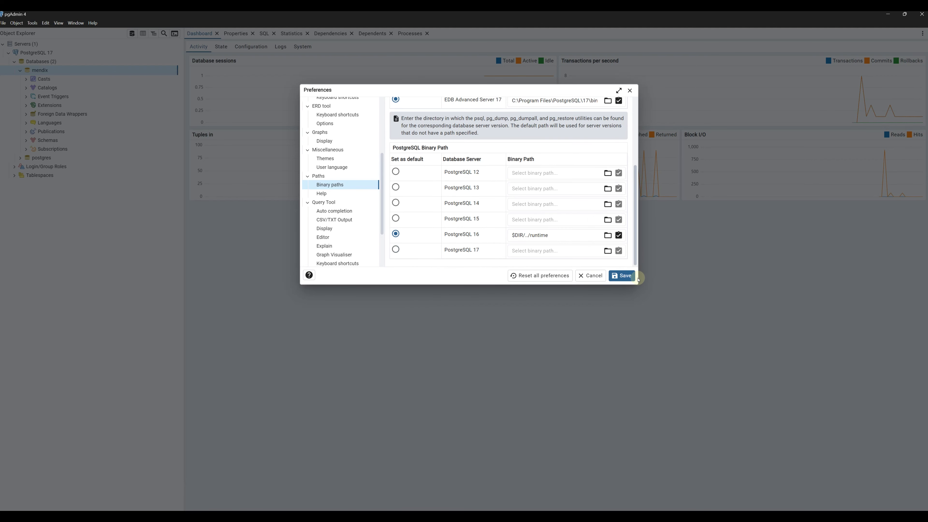
# Step: Make PostgreSQL 17 the default with the same bin path, and save the preferences
pyautogui.click(396, 249)
pyautogui.click(553, 251)
pyautogui.hotkey('ctrl', 'v')
pyautogui.moveTo(548, 236); pyautogui.dragTo(478, 242)
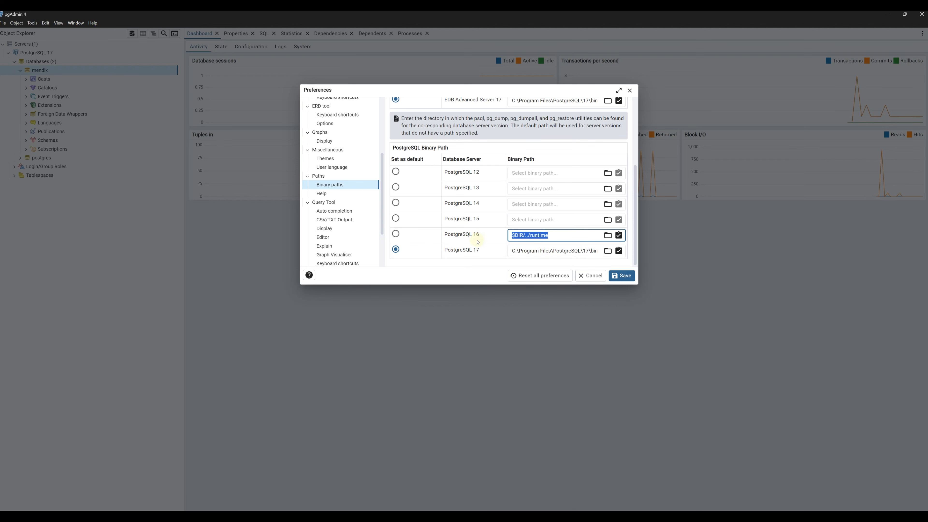
pyautogui.click(475, 282)
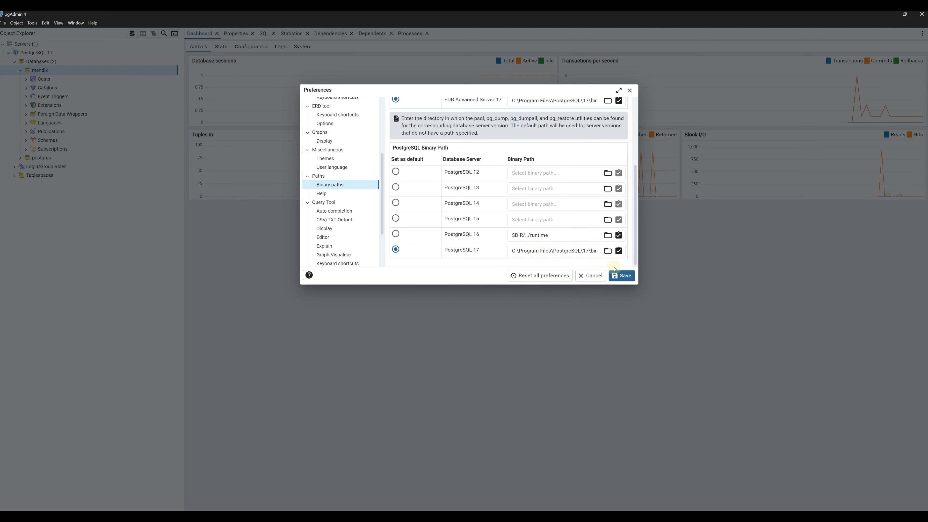
pyautogui.click(626, 280)
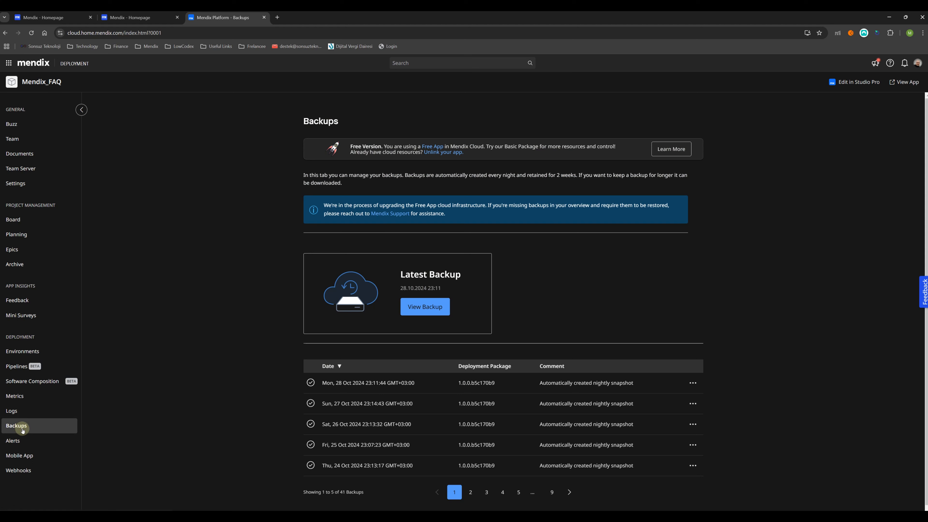
# Step: Download a full snapshot of the latest 28 Oct 2024 nightly backup and check recent downloads
pyautogui.click(697, 383)
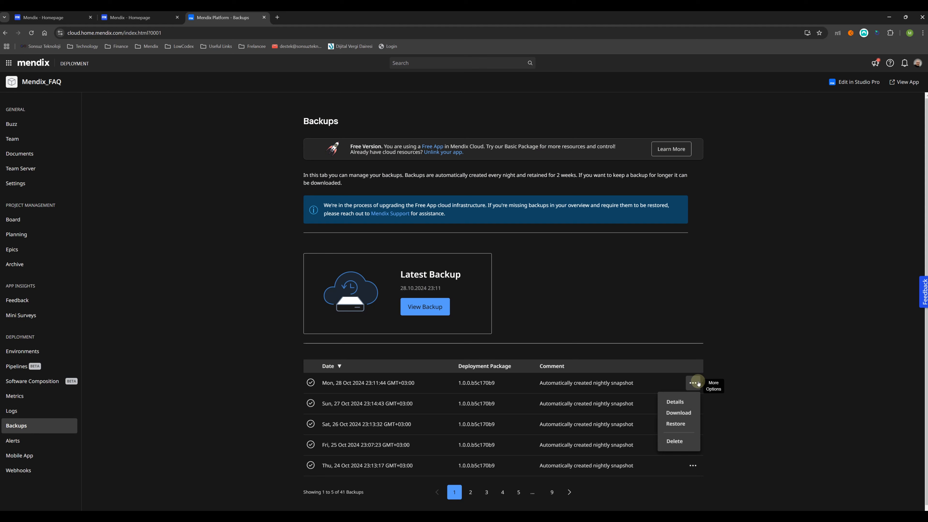
pyautogui.click(687, 416)
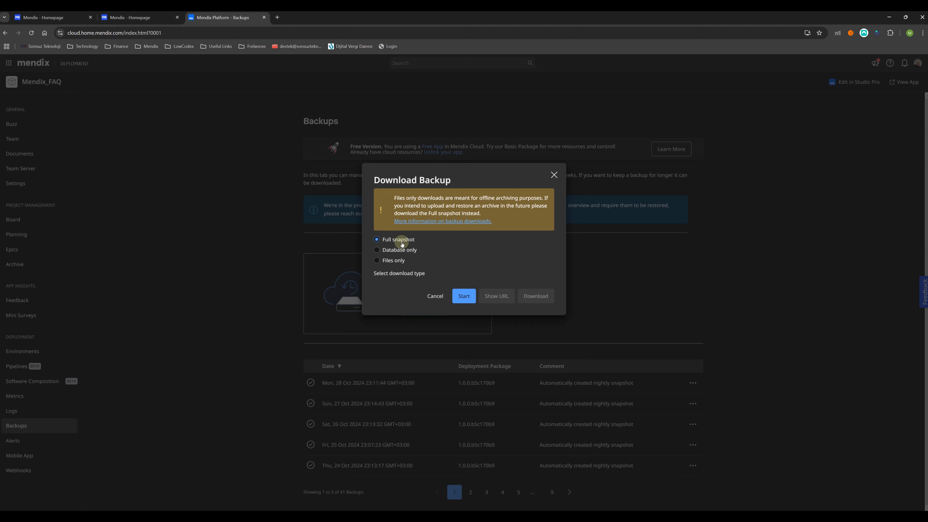
pyautogui.click(465, 297)
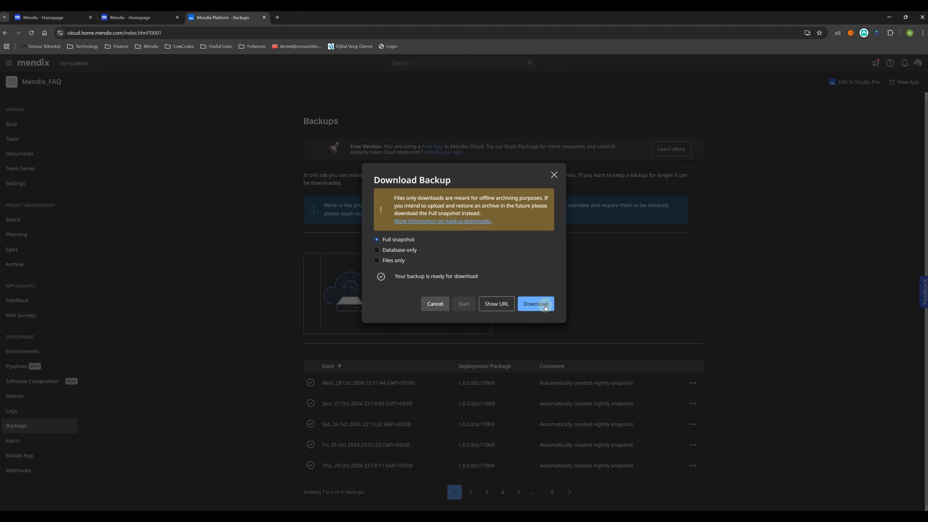
pyautogui.click(544, 305)
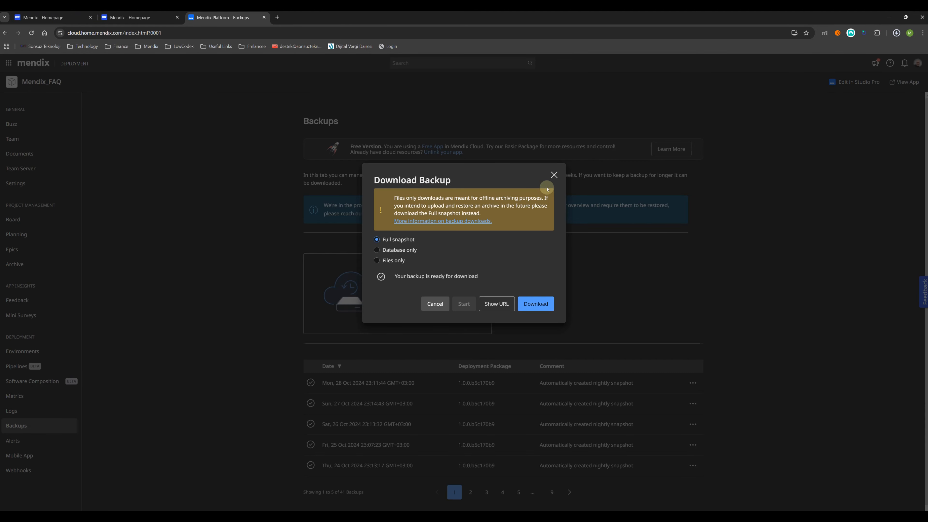
pyautogui.click(555, 175)
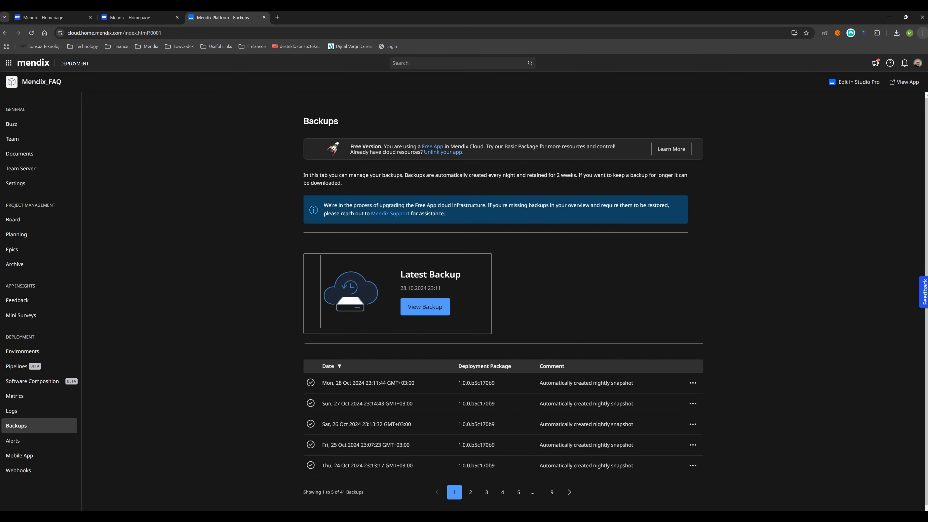
pyautogui.click(897, 33)
# Step: Locate db.backup in the downloaded backup's db folder, then close Explorer and minimize Chrome
pyautogui.click(855, 68)
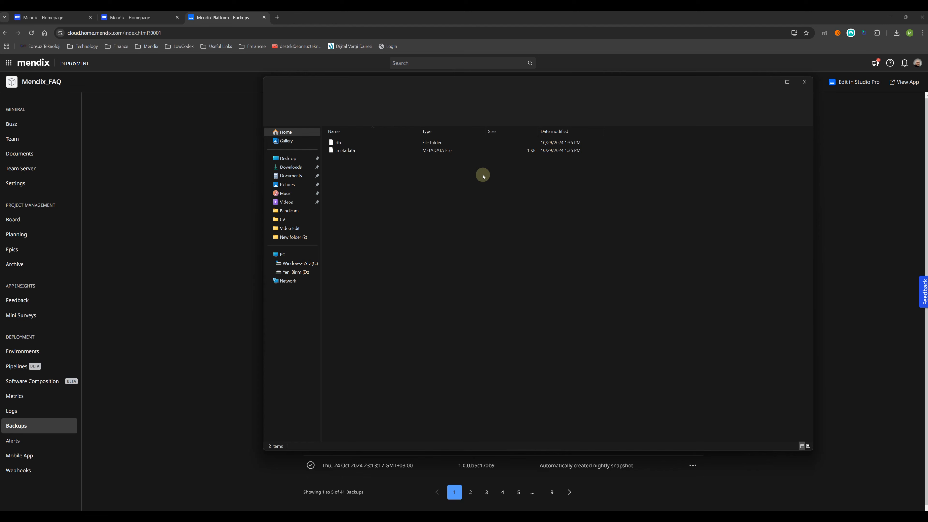
pyautogui.doubleClick(340, 143)
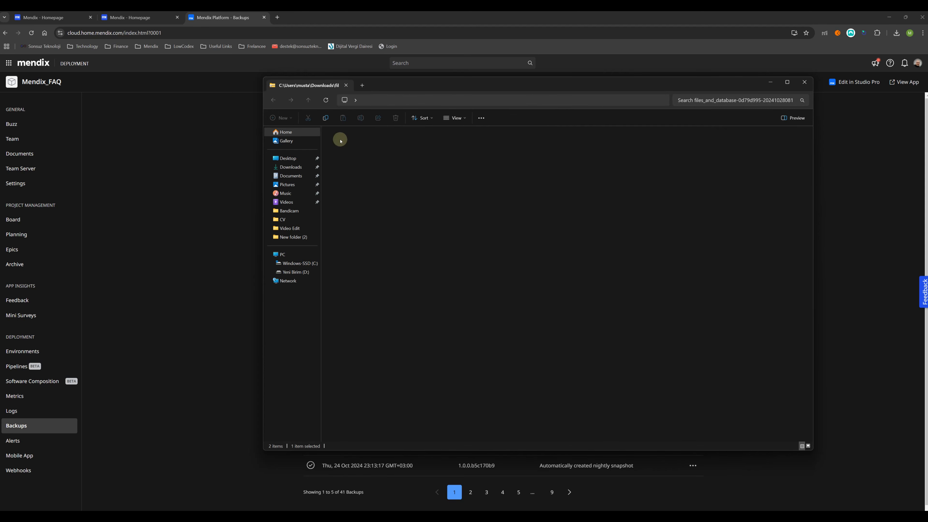
pyautogui.click(350, 143)
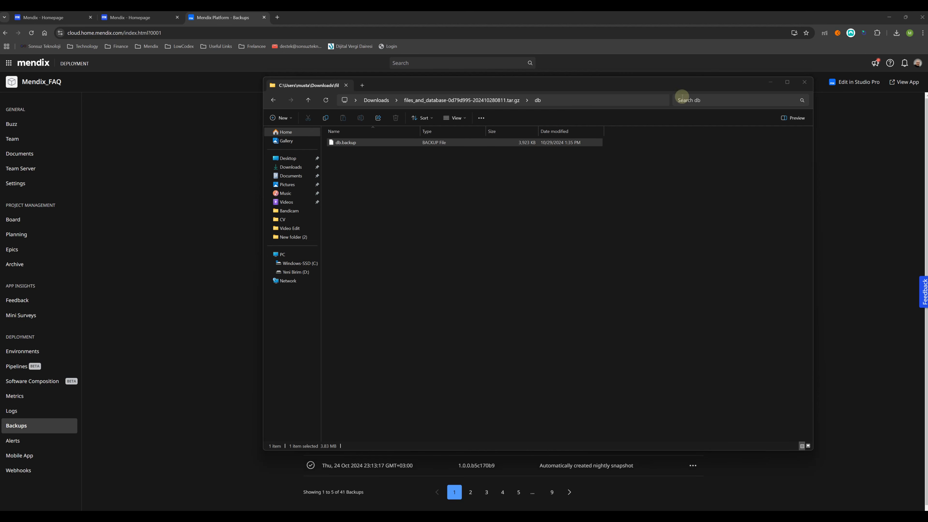
pyautogui.click(805, 82)
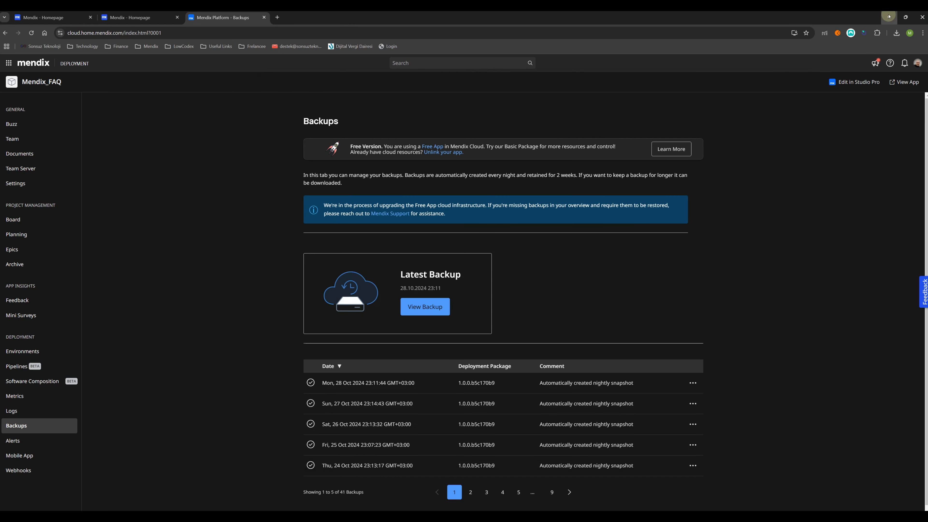
pyautogui.click(885, 22)
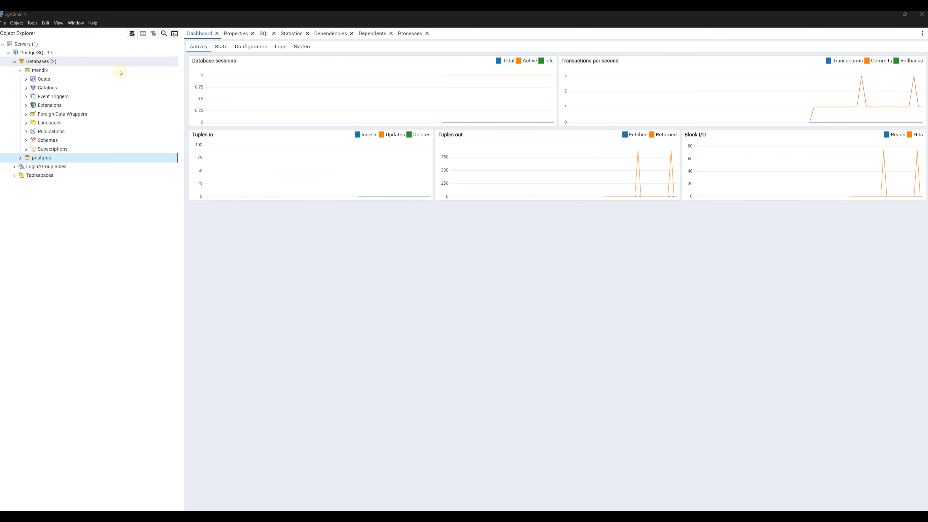
# Step: Restore the mendix database from db.backup as role postgres with Do not save Owner enabled
pyautogui.rightClick(42, 71)
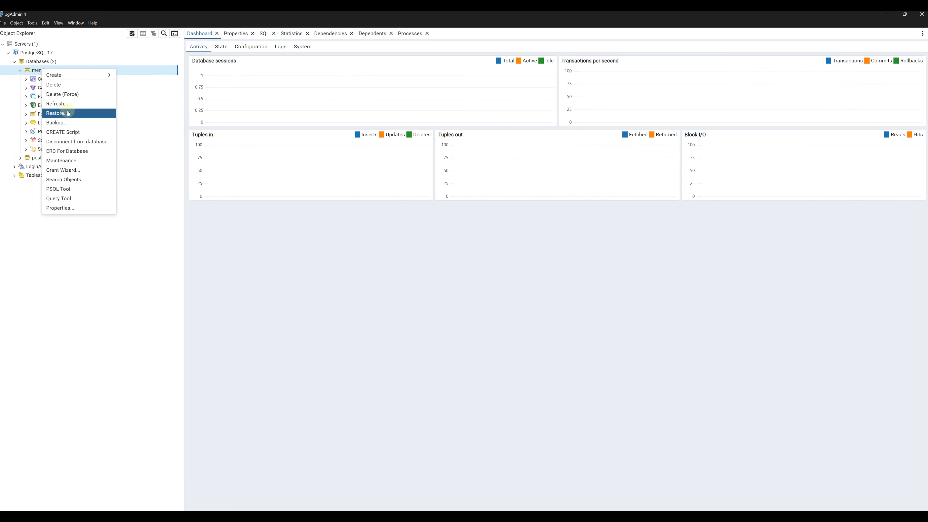
pyautogui.click(58, 113)
pyautogui.click(581, 144)
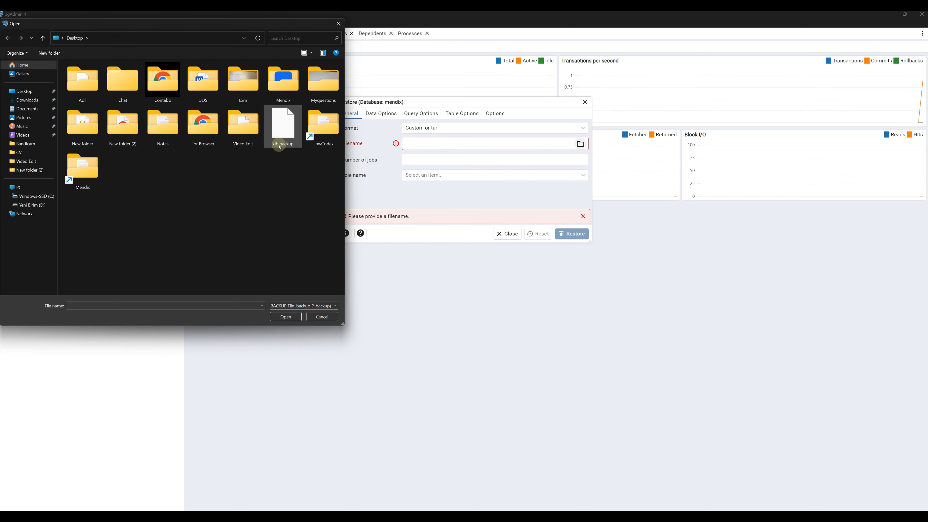
pyautogui.click(282, 130)
pyautogui.doubleClick(283, 130)
pyautogui.click(424, 175)
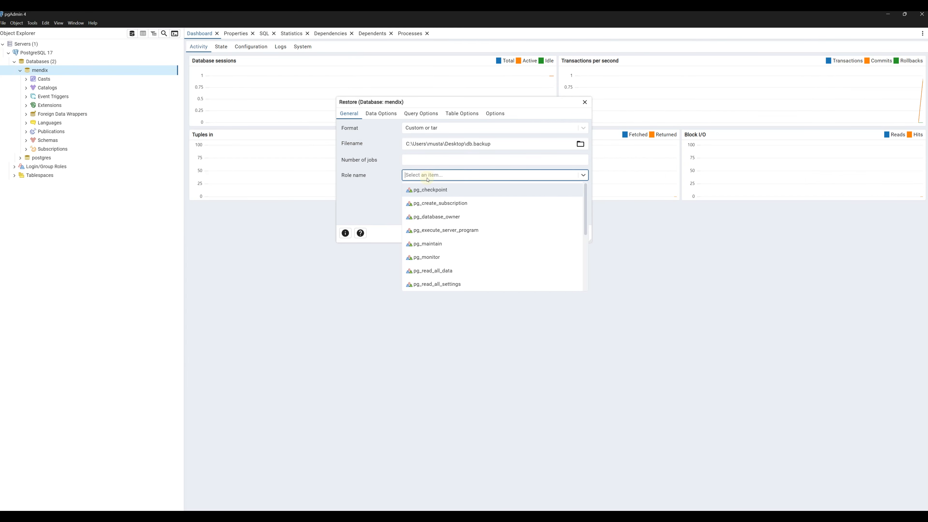
pyautogui.scroll(-3, 446, 255)
pyautogui.click(443, 283)
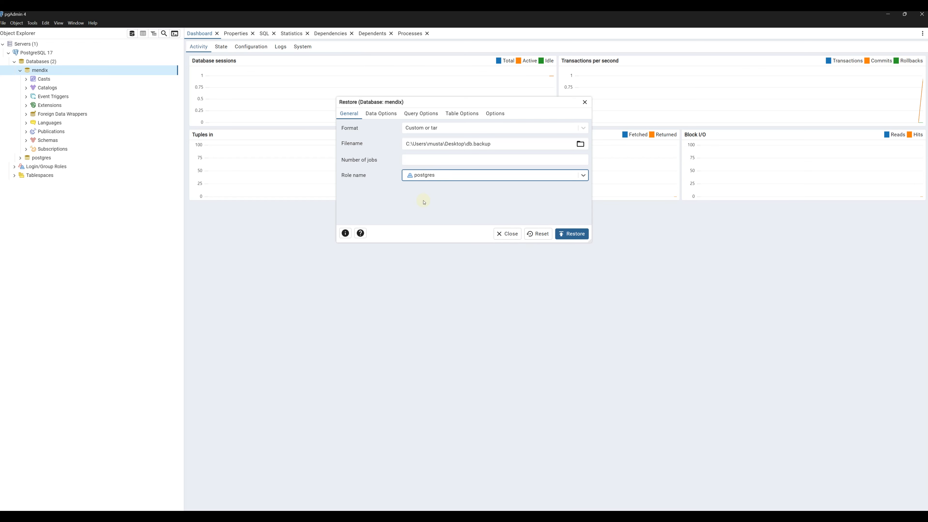
pyautogui.click(388, 115)
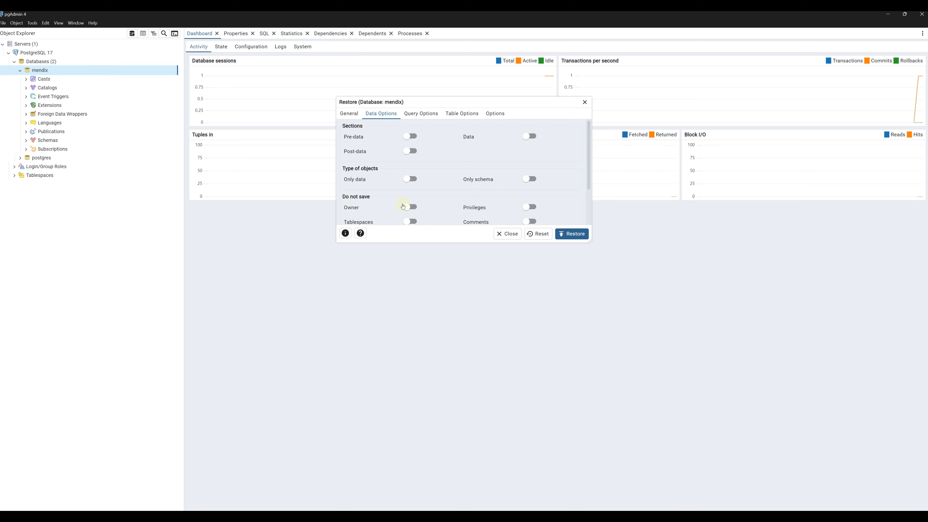
pyautogui.click(409, 207)
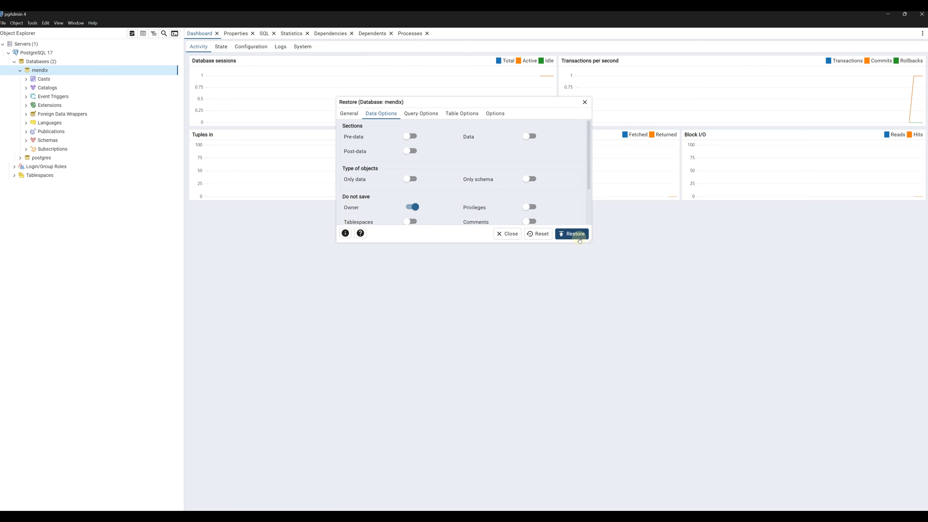
pyautogui.click(581, 236)
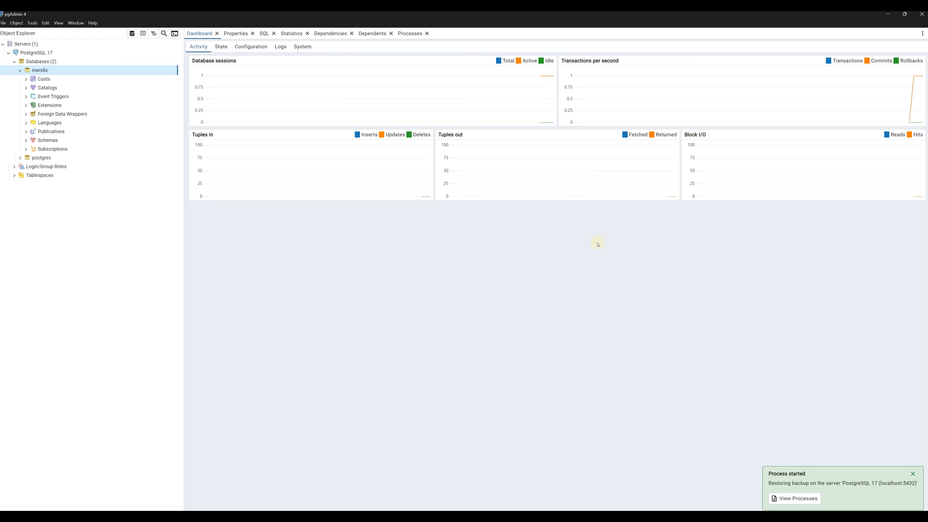
# Step: Expand mendix's Schemas > public > Tables to confirm 89 restored tables, then return to Chrome
pyautogui.click(26, 140)
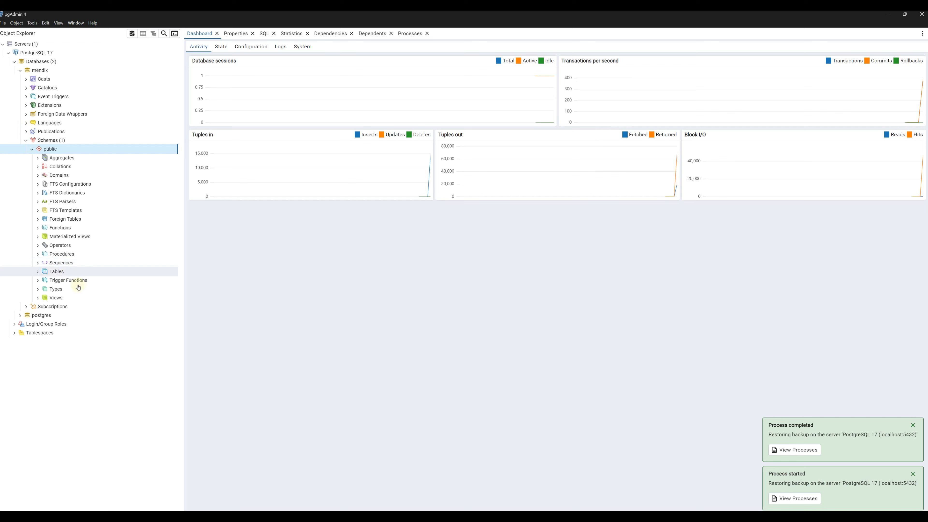
pyautogui.click(41, 273)
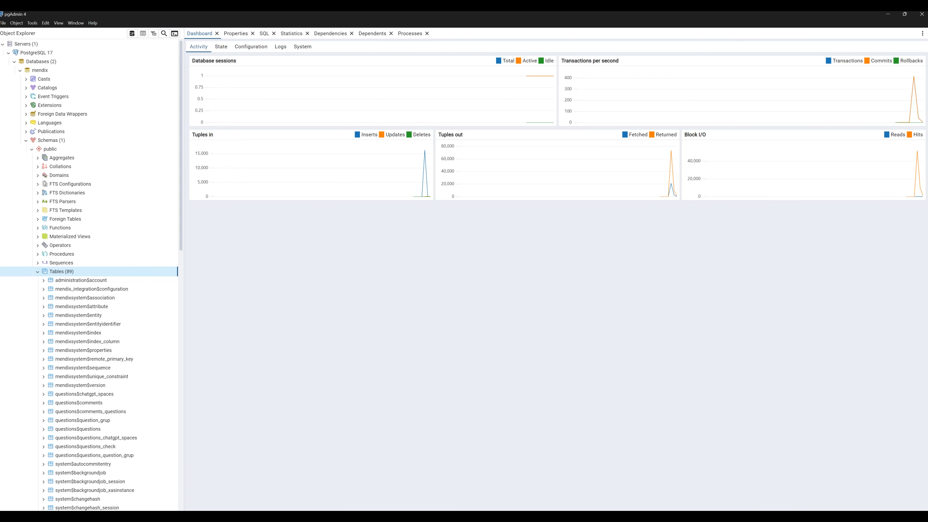
pyautogui.click(199, 517)
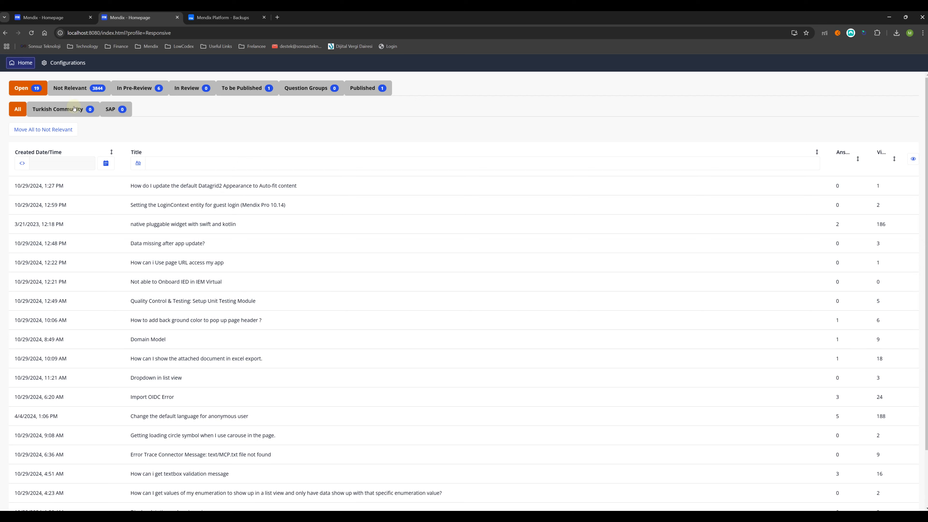
# Step: In the cloud app, review a question, then move all Open questions to Not Relevant
pyautogui.click(39, 17)
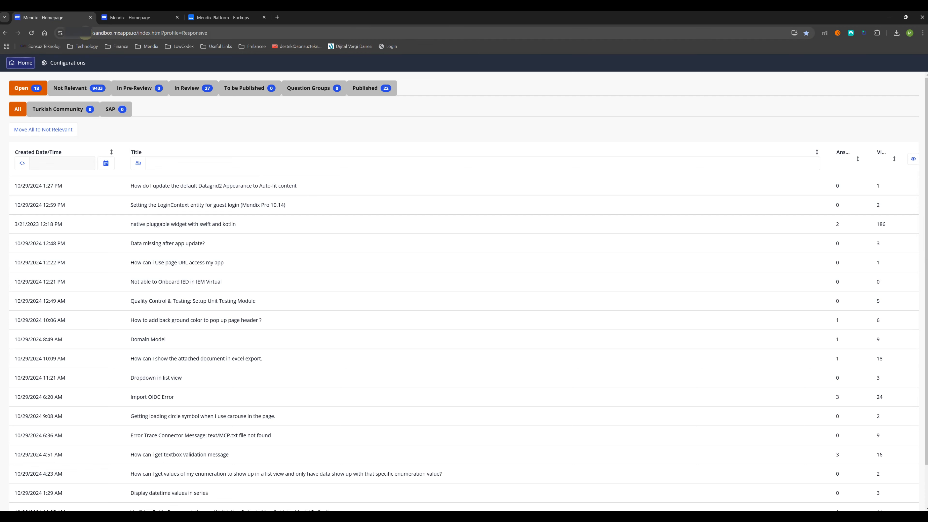
pyautogui.click(85, 33)
pyautogui.click(325, 230)
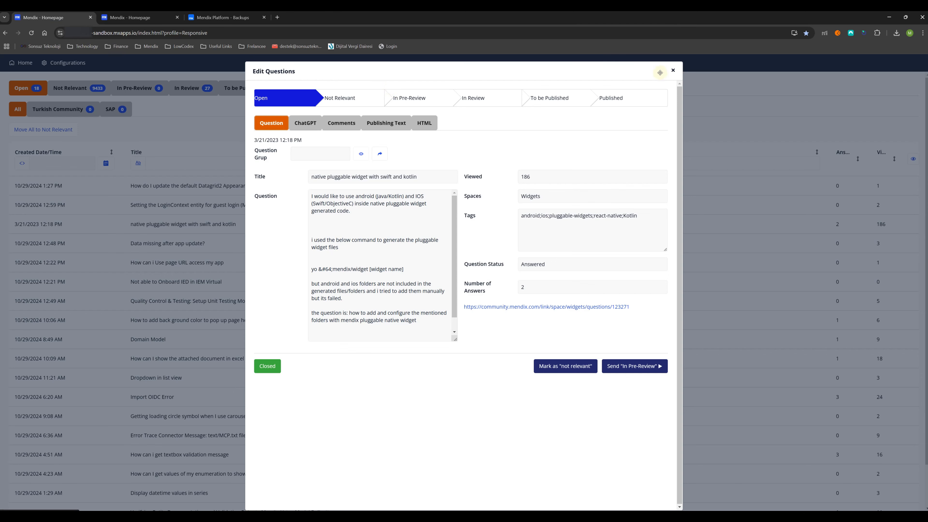
pyautogui.click(673, 70)
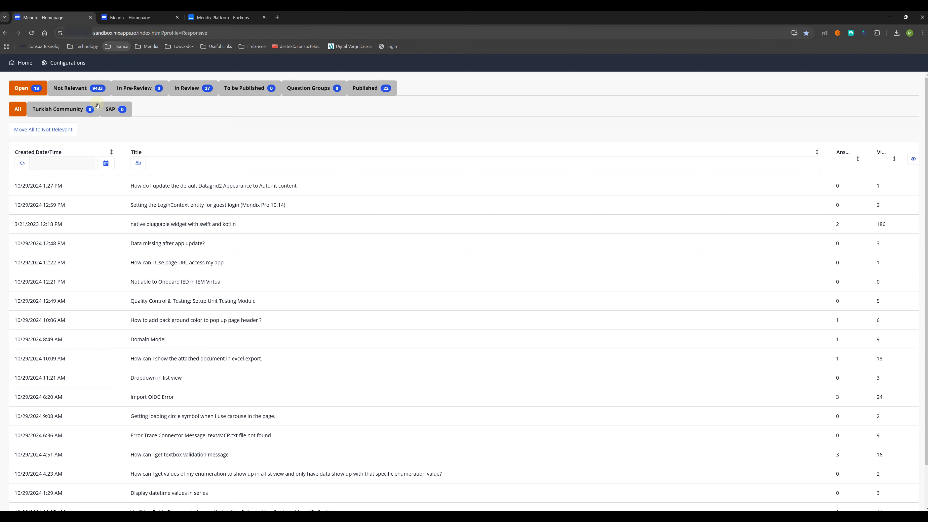
pyautogui.click(63, 131)
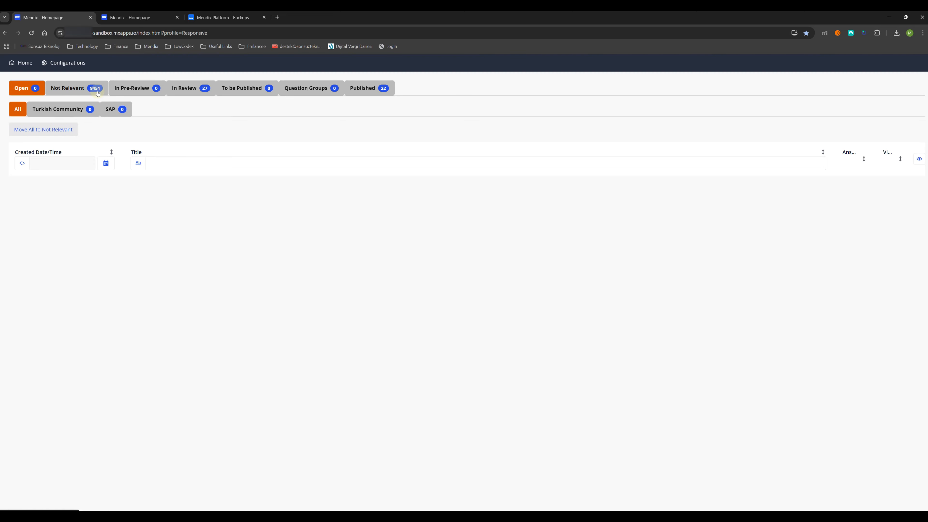
# Step: Move all Open questions to Not Relevant locally and compare counts: 3863 local versus 9451 cloud
pyautogui.click(126, 17)
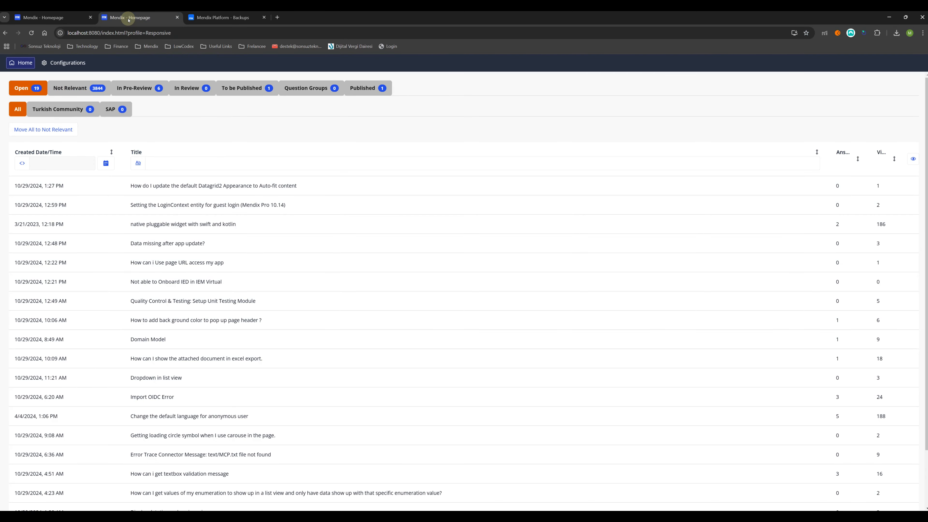
pyautogui.click(56, 128)
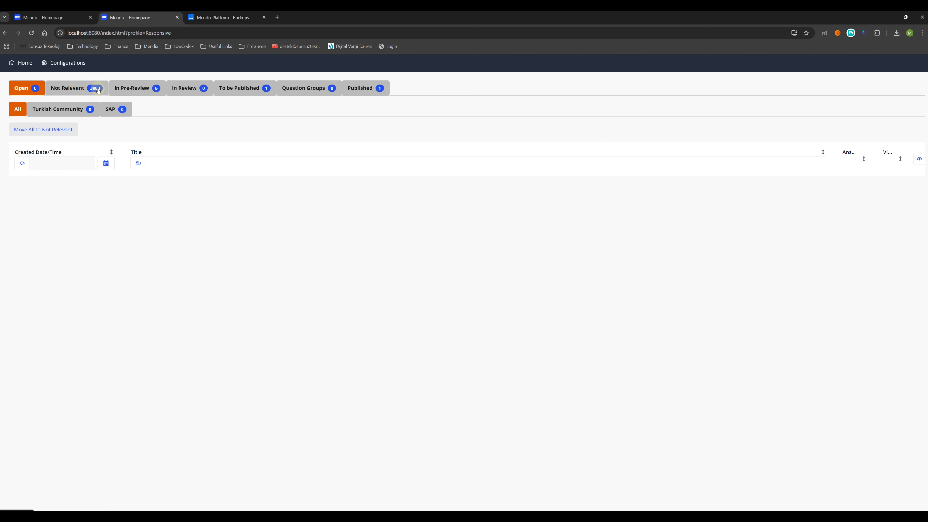
pyautogui.click(70, 19)
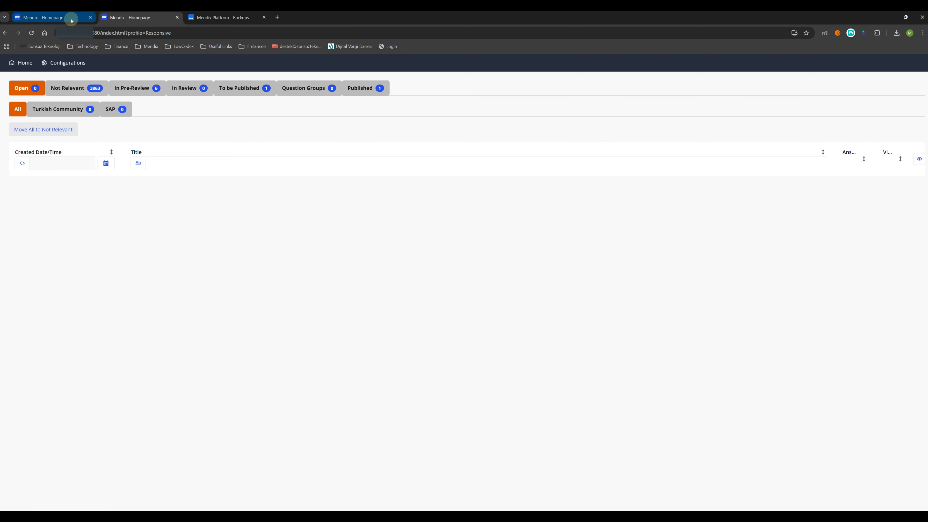
pyautogui.click(117, 23)
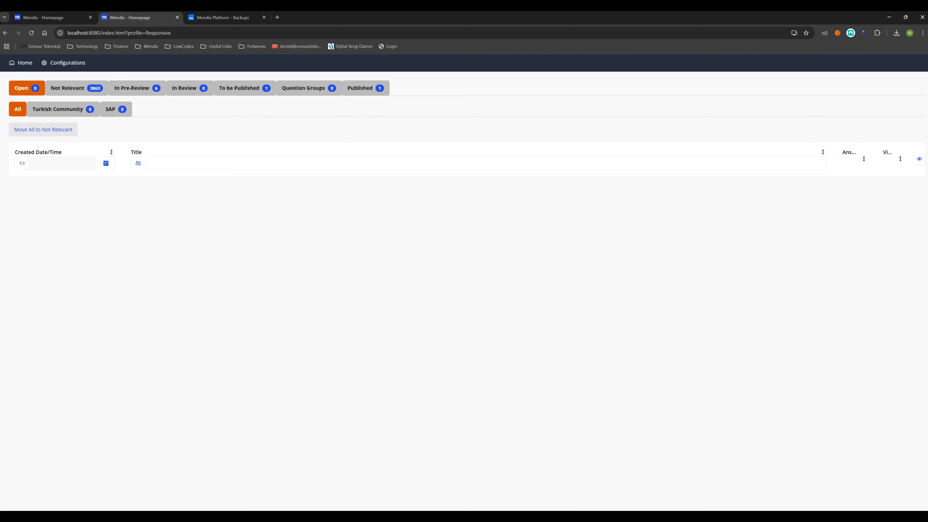
# Step: Bring up Studio Pro and open the Mendix_FAQ App Settings
pyautogui.click(203, 517)
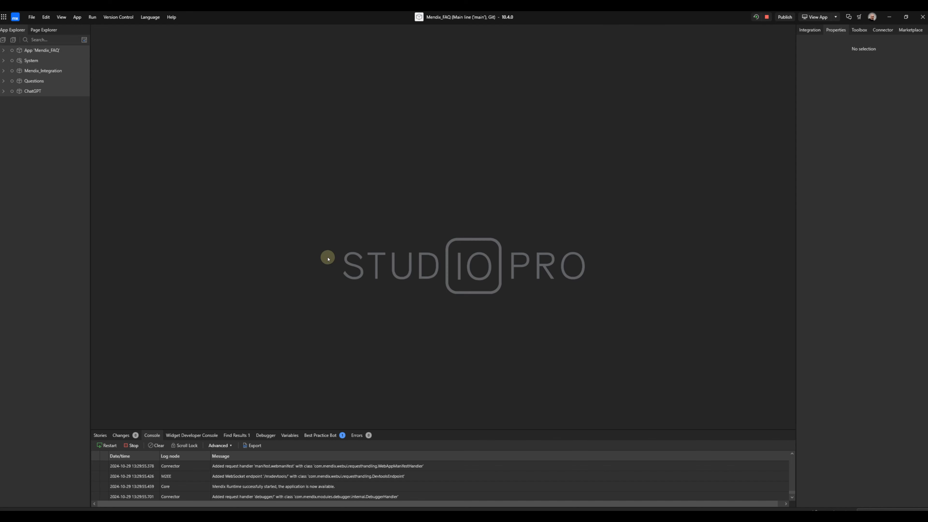
pyautogui.click(4, 50)
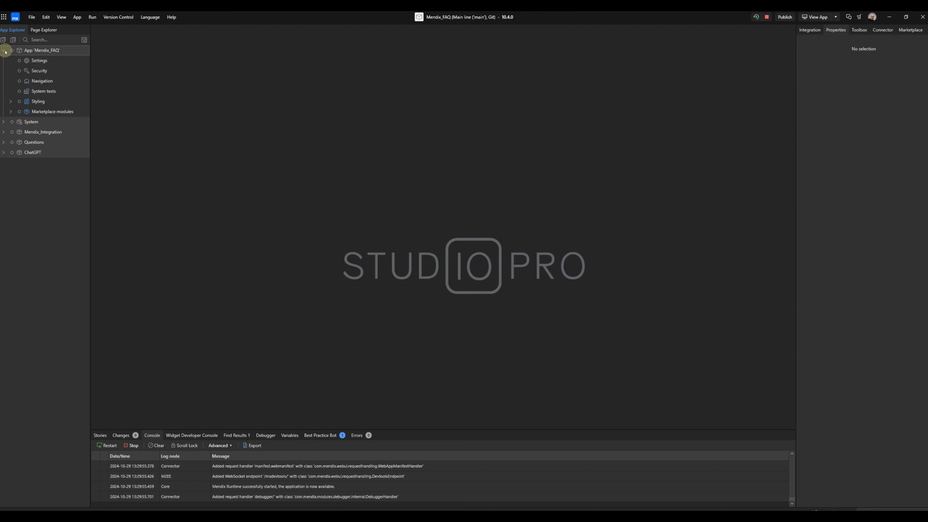
pyautogui.doubleClick(36, 71)
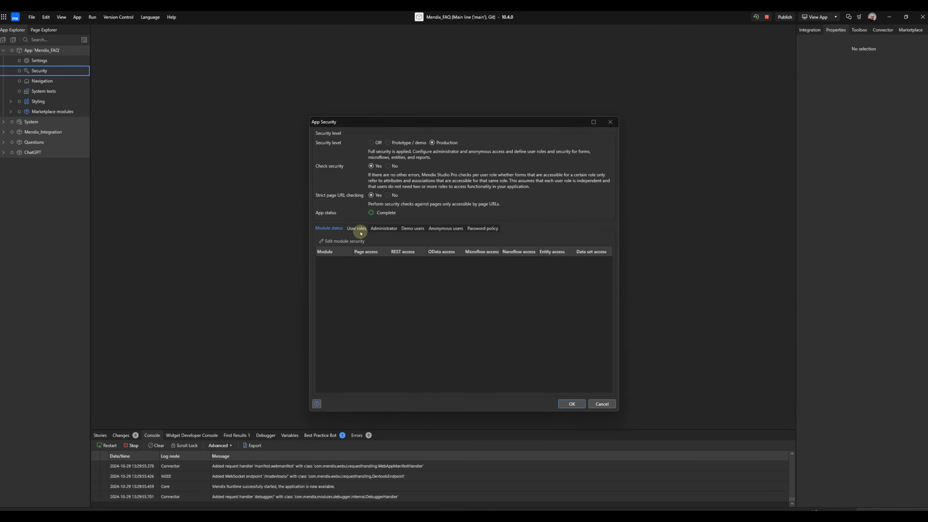
pyautogui.click(607, 124)
pyautogui.click(46, 62)
pyautogui.doubleClick(46, 62)
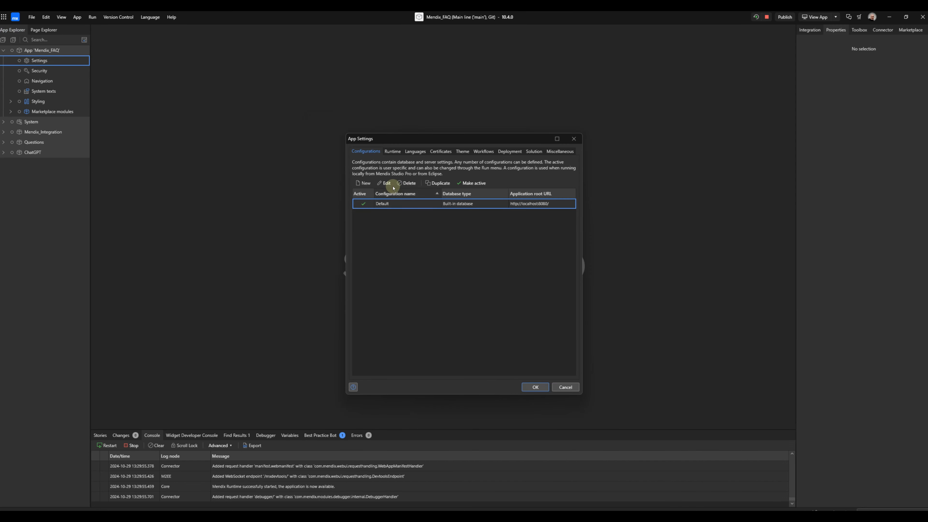
# Step: Create a new configuration named test with PostgreSQL database type and begin its URL
pyautogui.click(365, 183)
pyautogui.write('M')
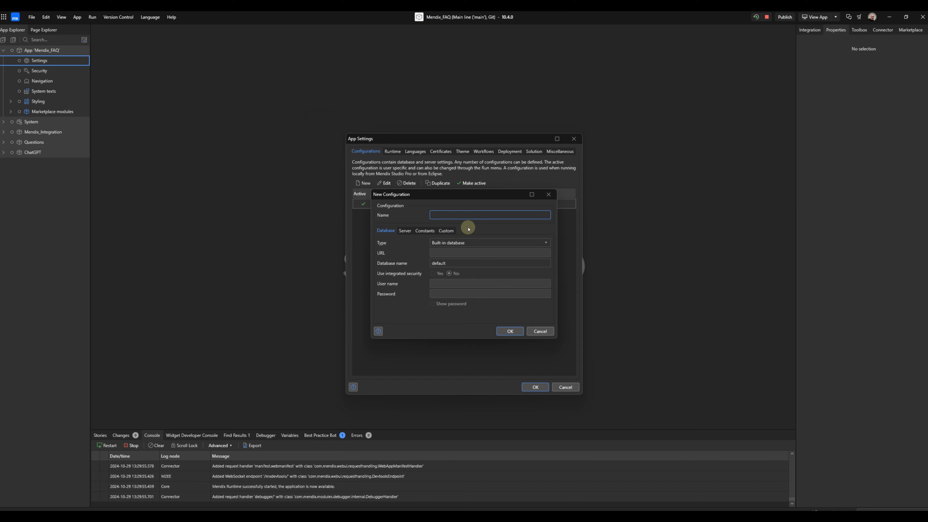
pyautogui.click(465, 243)
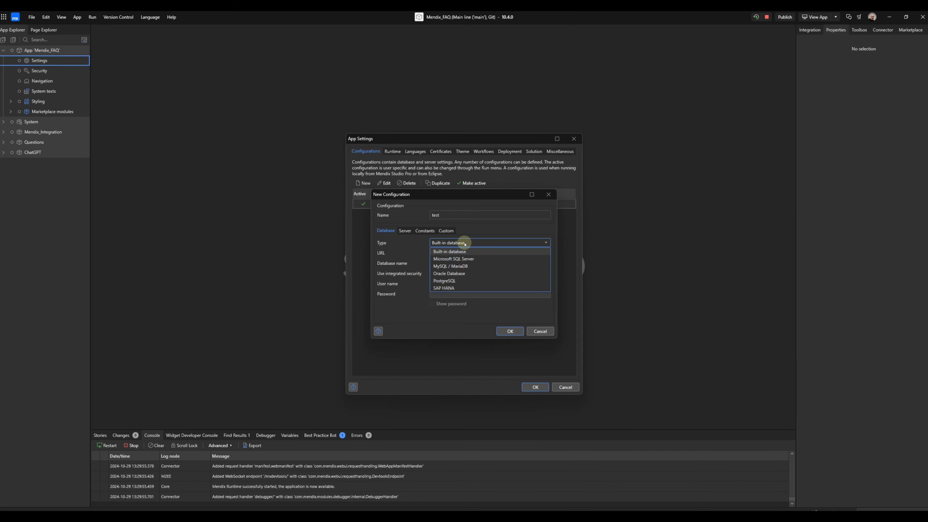
pyautogui.click(455, 285)
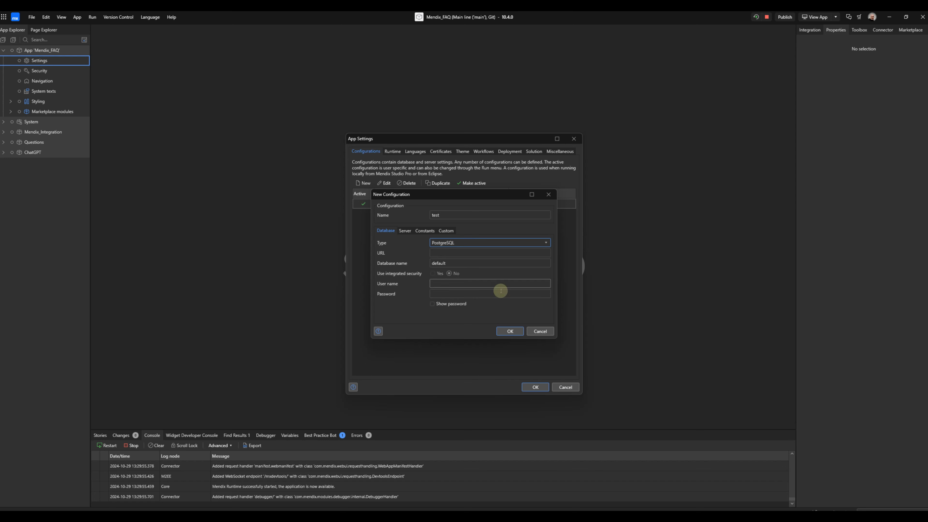
pyautogui.click(444, 263)
pyautogui.click(442, 254)
pyautogui.write('lo')
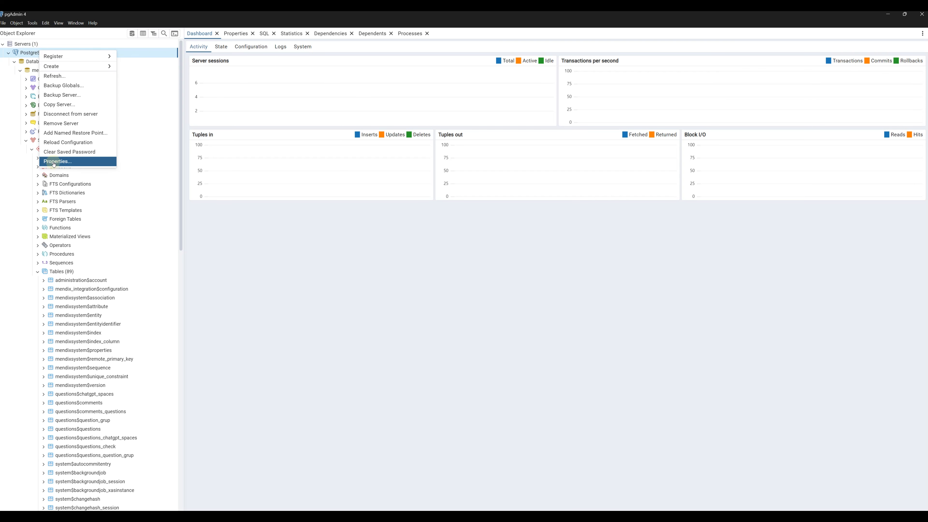
# Step: Show the PostgreSQL 17 server's connection properties and copy username postgres and host localhost
pyautogui.click(73, 163)
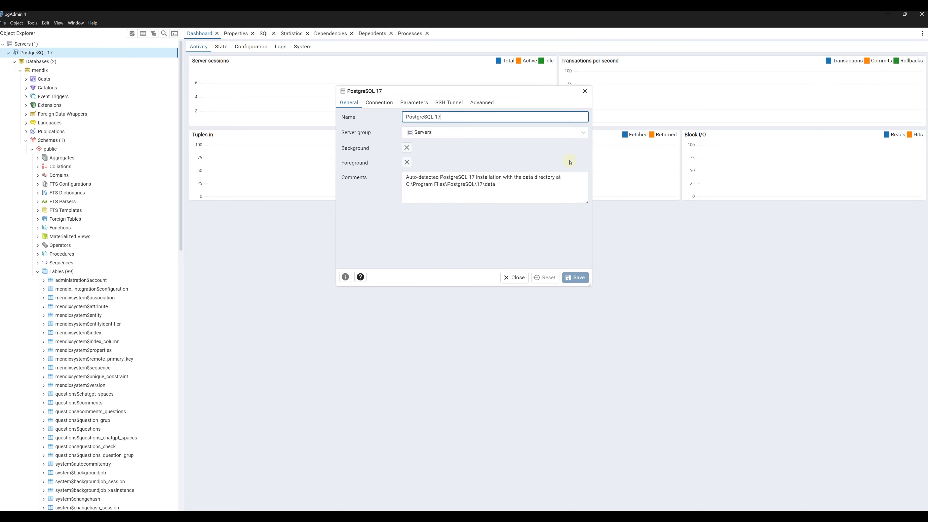
pyautogui.click(379, 103)
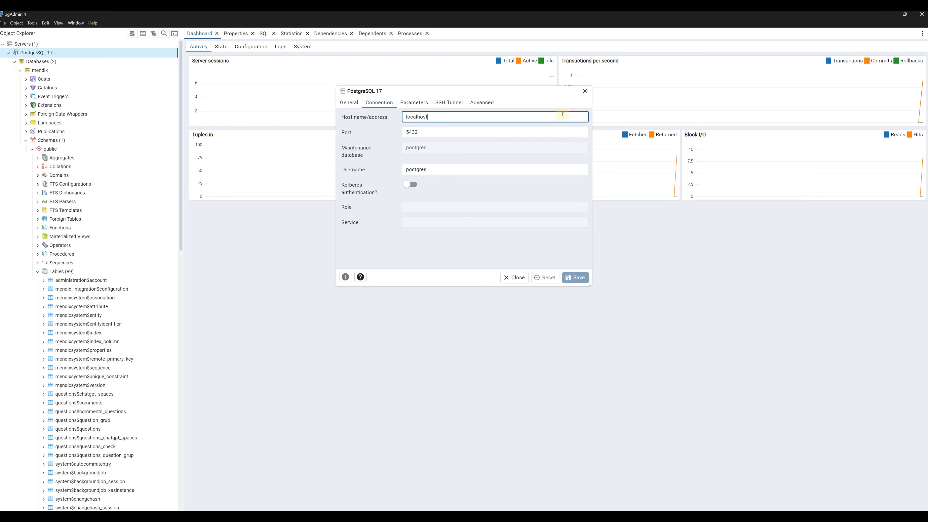
pyautogui.doubleClick(441, 169)
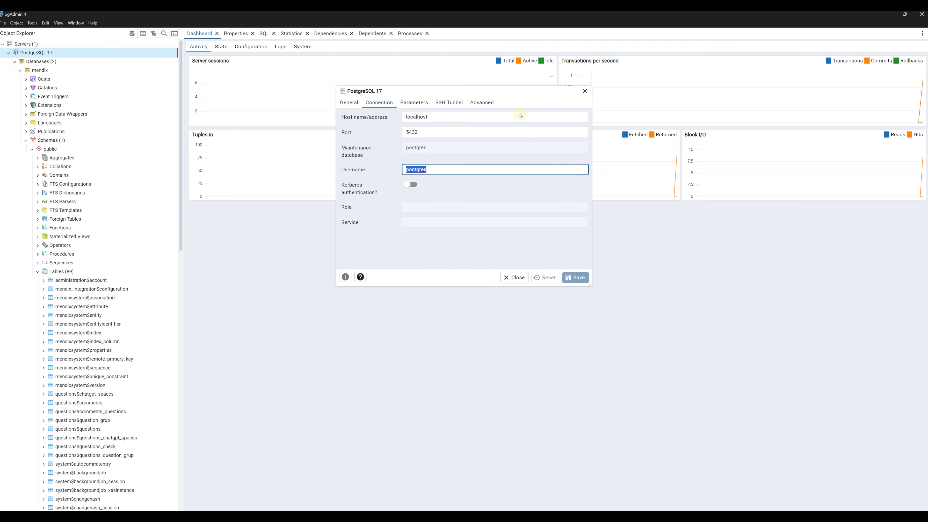
pyautogui.doubleClick(434, 120)
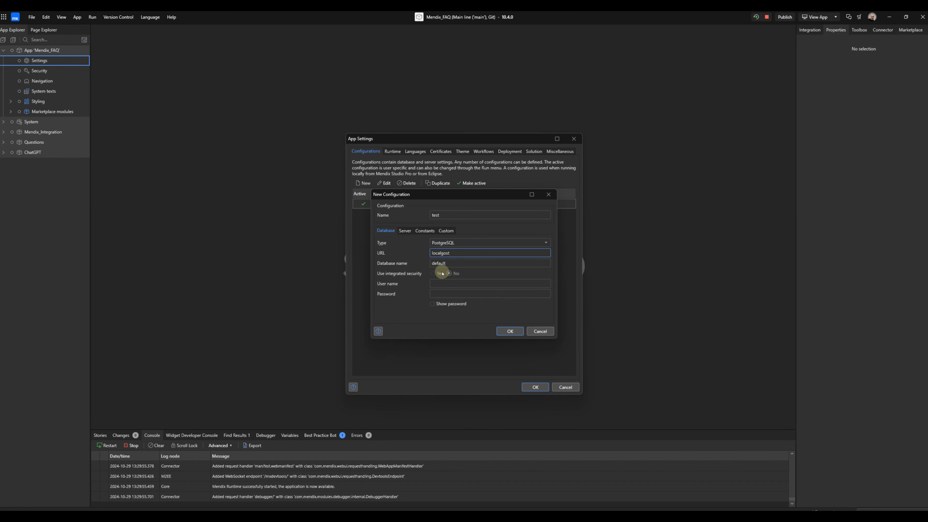
# Step: Set the test configuration's URL to localhost:5432, database name mendix, and user name postgres
pyautogui.doubleClick(442, 253)
pyautogui.write('localhost')
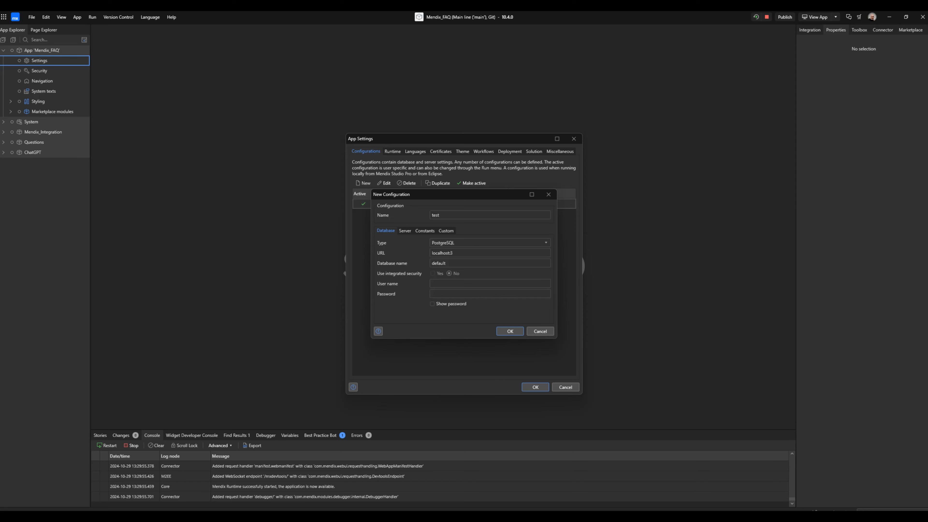
pyautogui.write(':3')
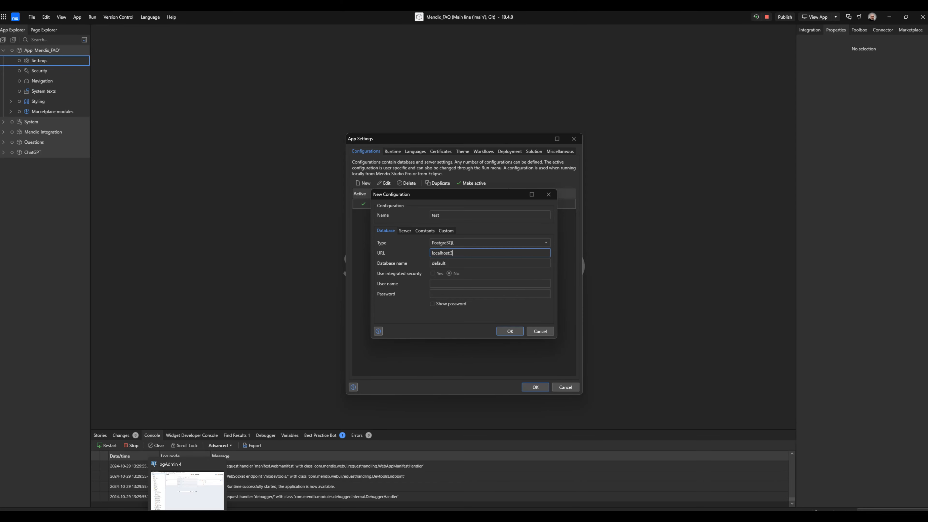
pyautogui.click(188, 517)
pyautogui.hotkey('alt', 'Tab')
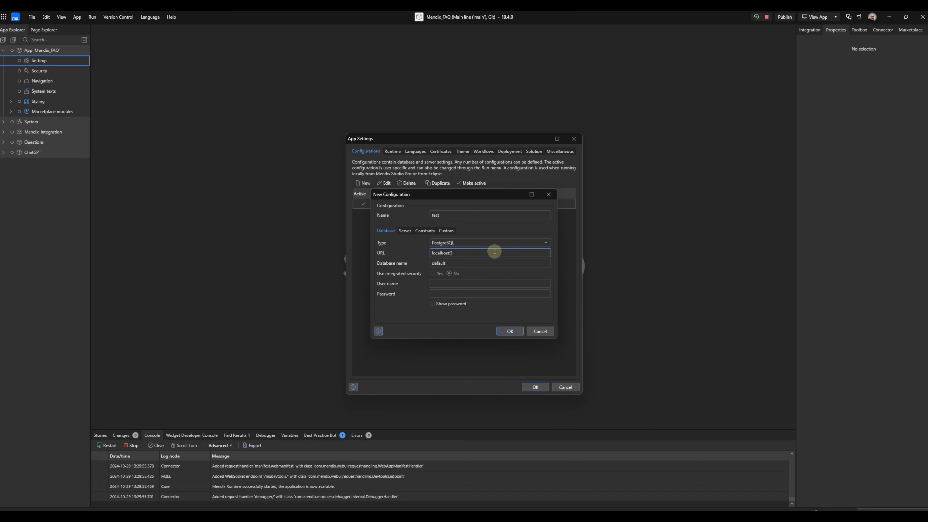
pyautogui.write('5432')
pyautogui.doubleClick(470, 260)
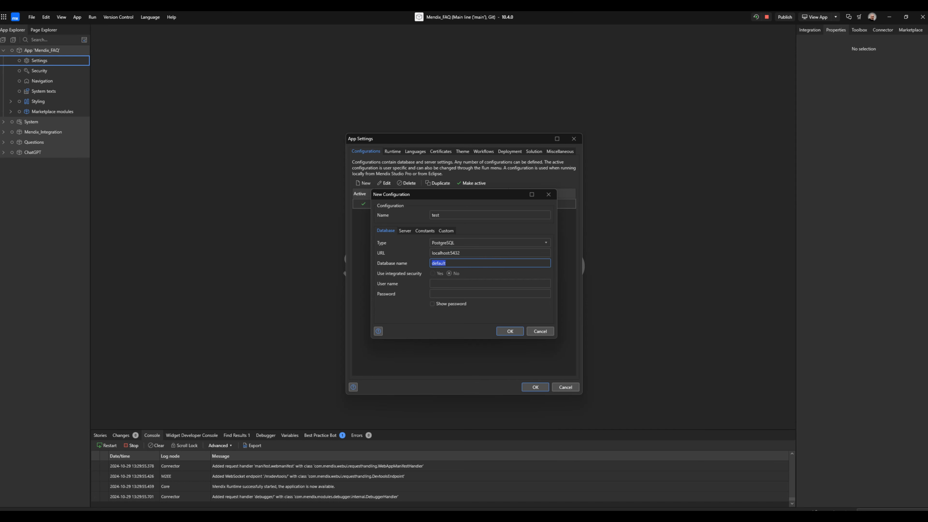
pyautogui.write('mendix')
pyautogui.click(468, 282)
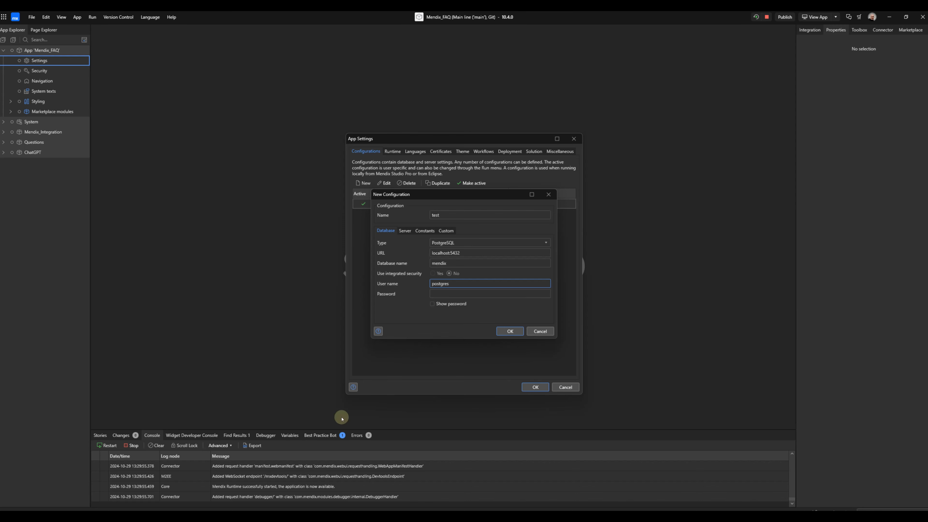
pyautogui.click(210, 516)
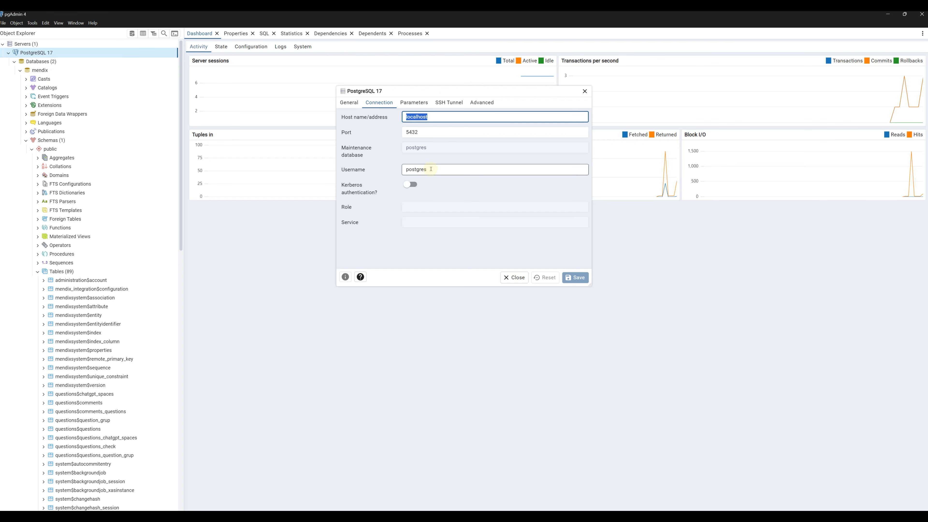
# Step: Dismiss the Outlook data file warning and enter the database password in the test configuration
pyautogui.click(171, 517)
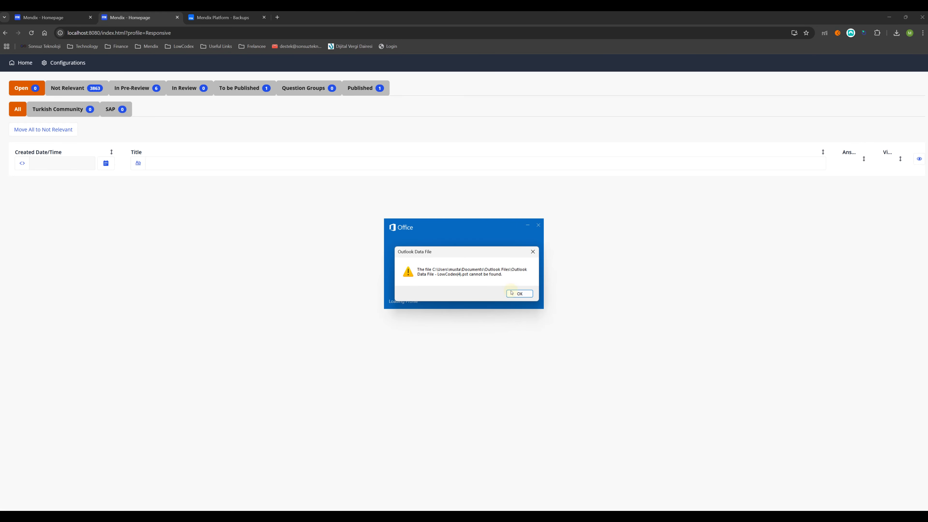
pyautogui.click(519, 294)
pyautogui.click(240, 281)
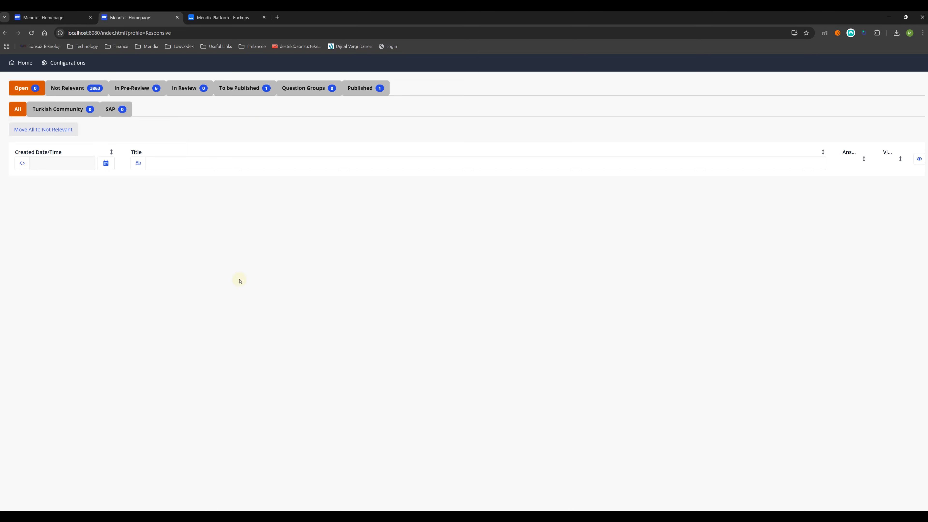
pyautogui.hotkey('alt', 'Tab')
pyautogui.click(451, 294)
pyautogui.write('postgres')
# Step: Save the new PostgreSQL 'test' configuration in App Settings, then stop and rerun the app on it
pyautogui.click(510, 331)
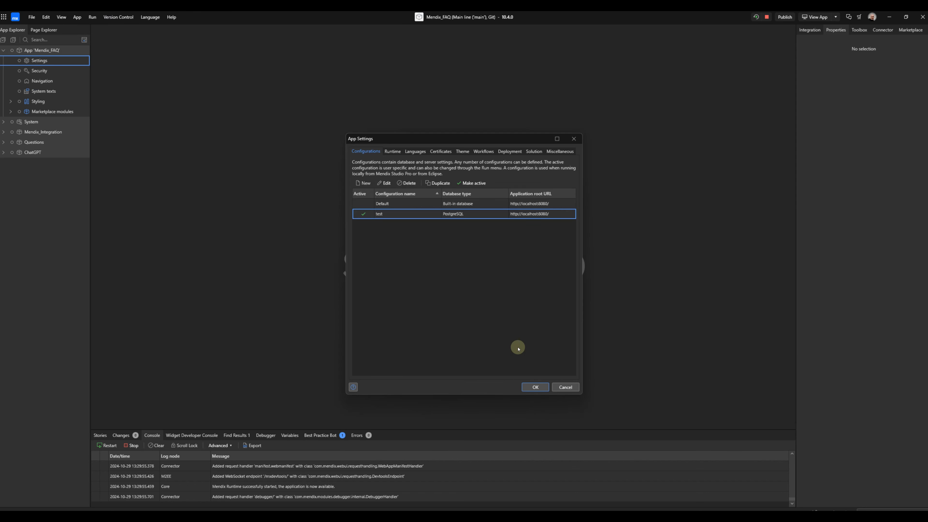
pyautogui.click(536, 386)
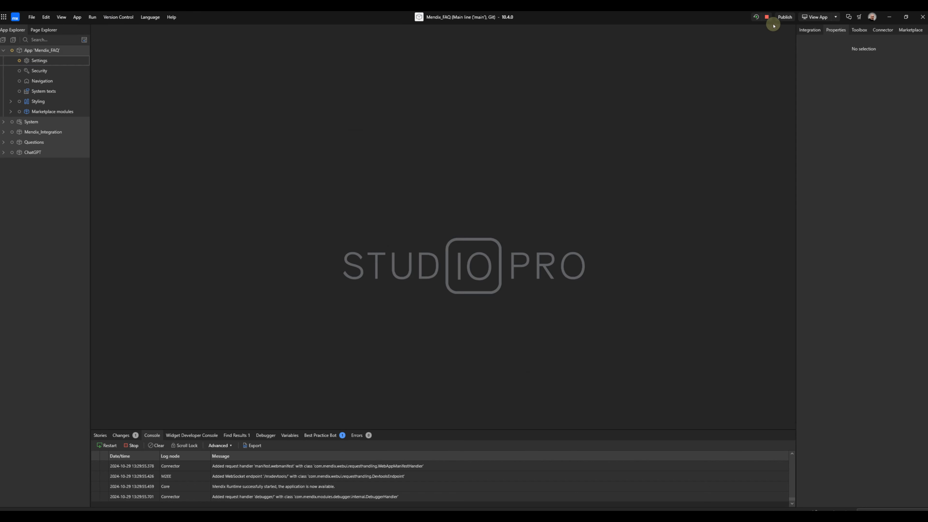
pyautogui.click(766, 17)
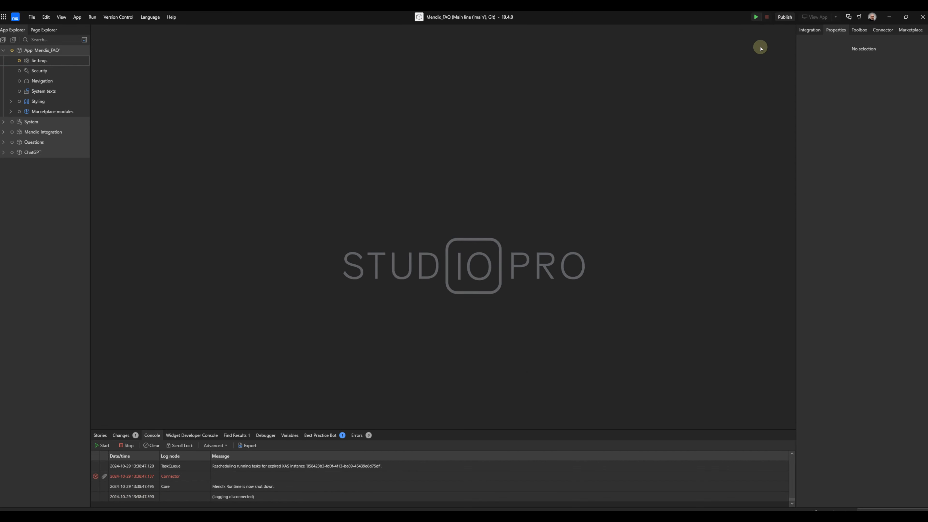
pyautogui.click(756, 17)
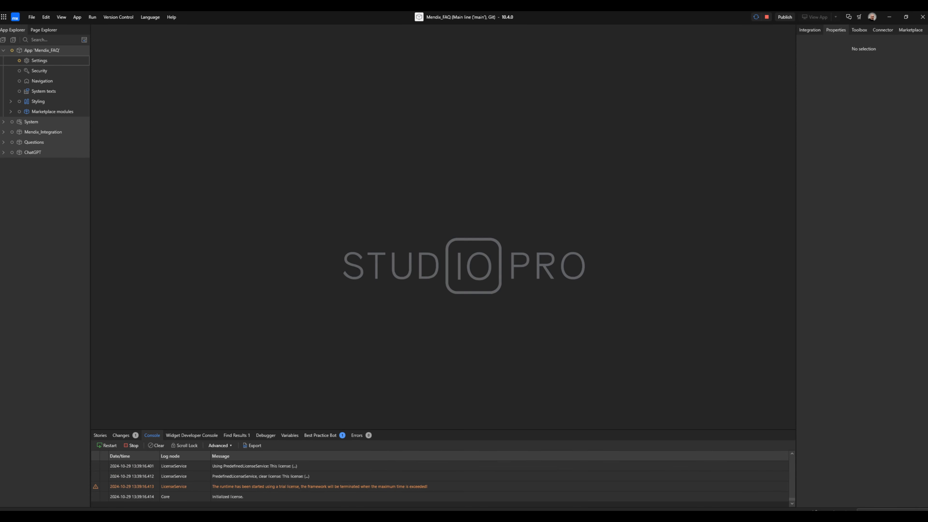
# Step: Open the freshly started local app and close the Backups and duplicate Login tabs
pyautogui.click(814, 17)
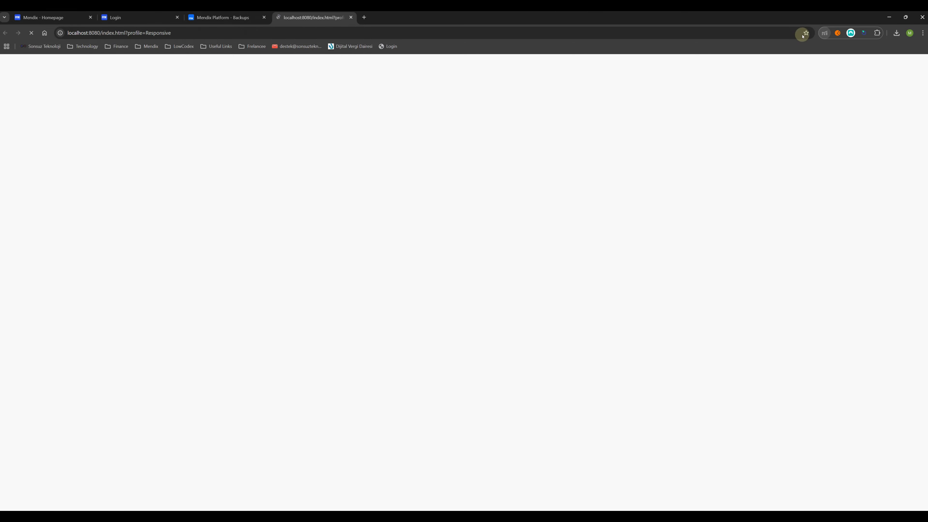
pyautogui.click(264, 17)
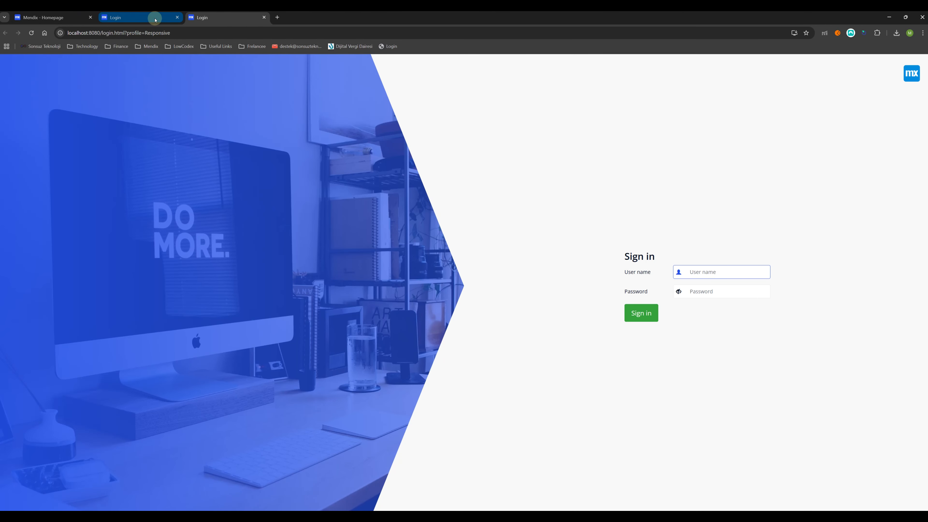
pyautogui.click(177, 17)
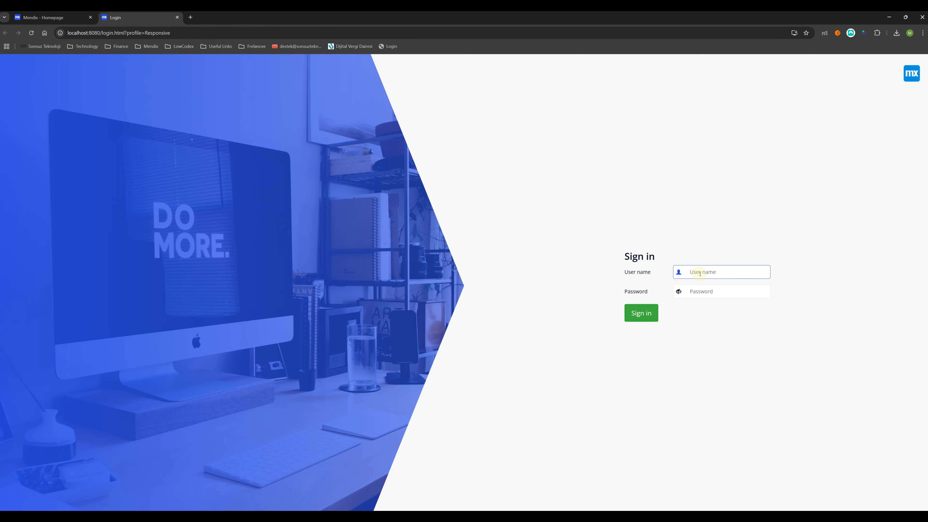
# Step: Sign into the local app with the user name and password, reaching the questions dashboard
pyautogui.write('omer')
pyautogui.press('Tab')
pyautogui.write('•')
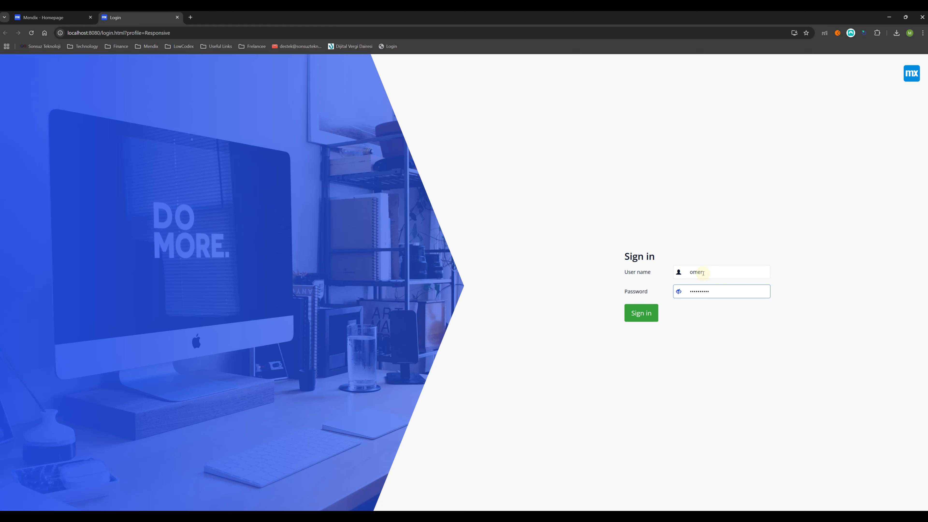
pyautogui.press('Return')
pyautogui.click(117, 35)
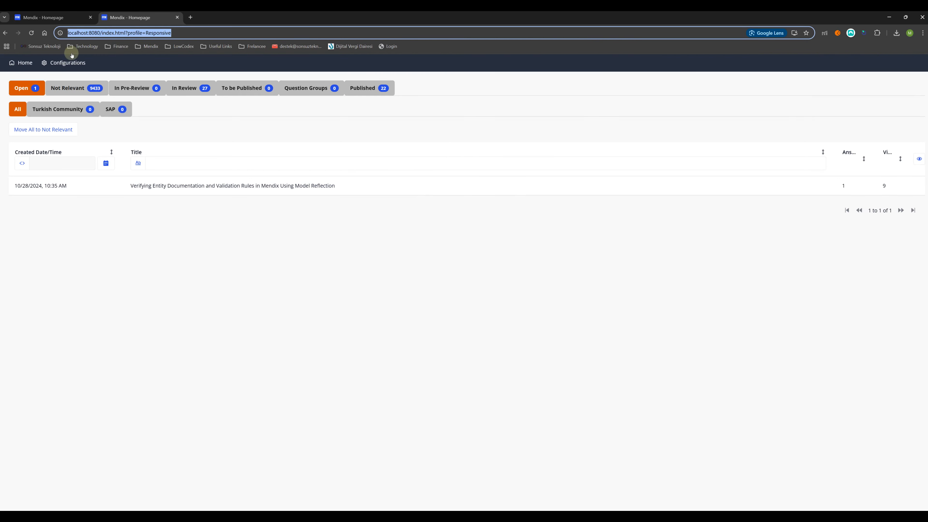
# Step: Move all open questions to Not Relevant locally, confirming Open 0 and Not Relevant 9451 match the cloud app
pyautogui.click(52, 17)
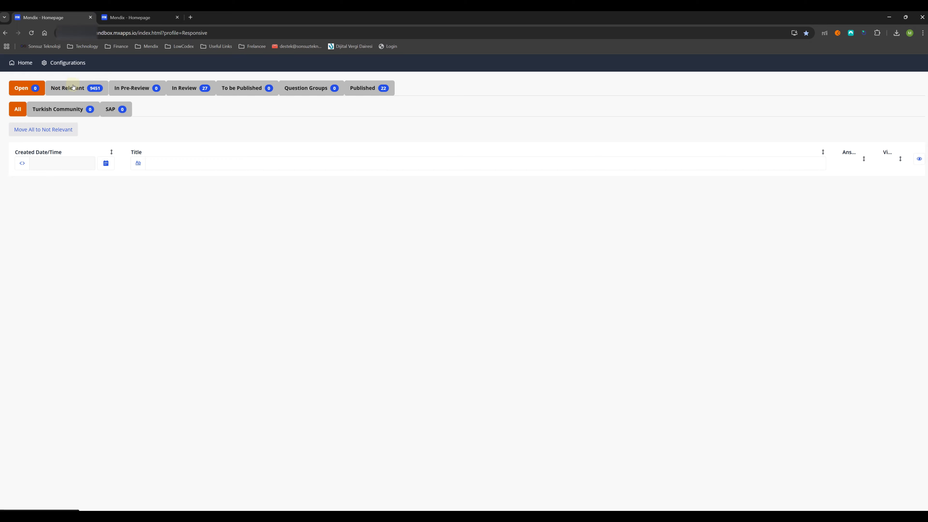
pyautogui.hotkey('ctrl', 'Tab')
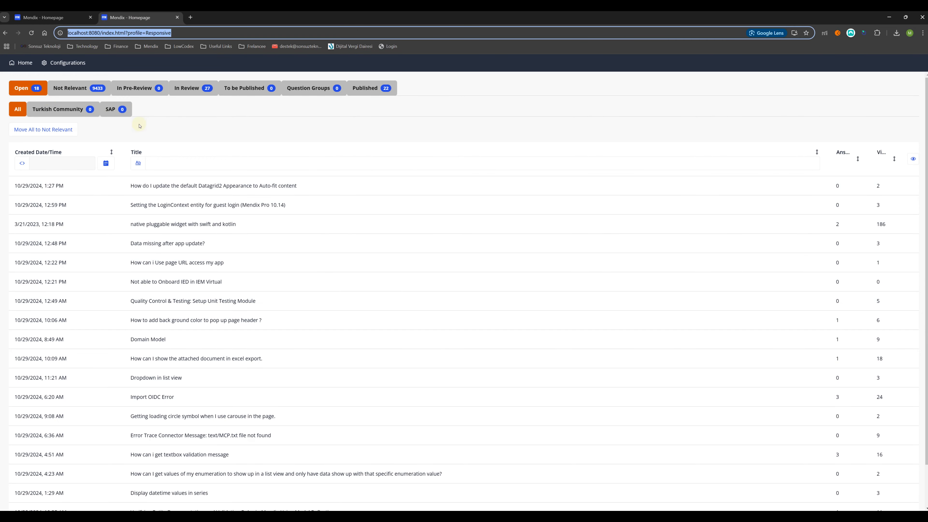
pyautogui.click(69, 130)
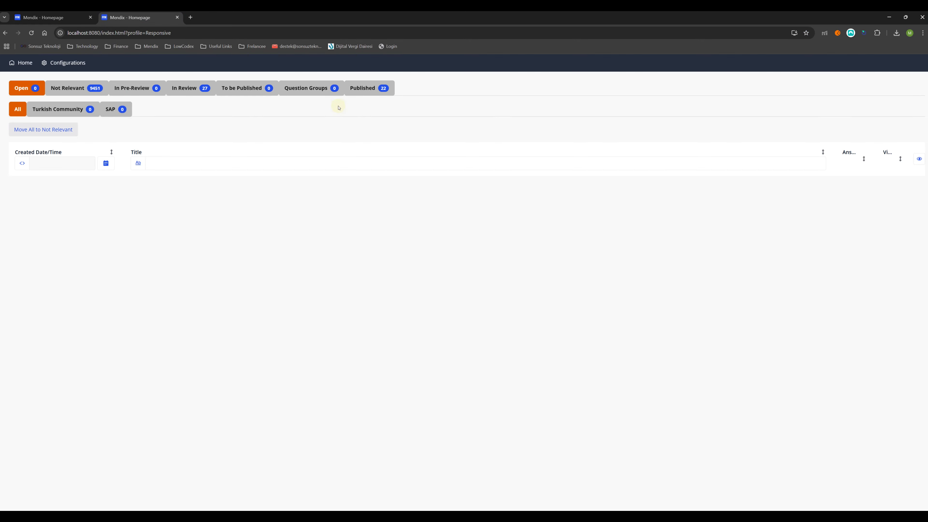
pyautogui.click(45, 21)
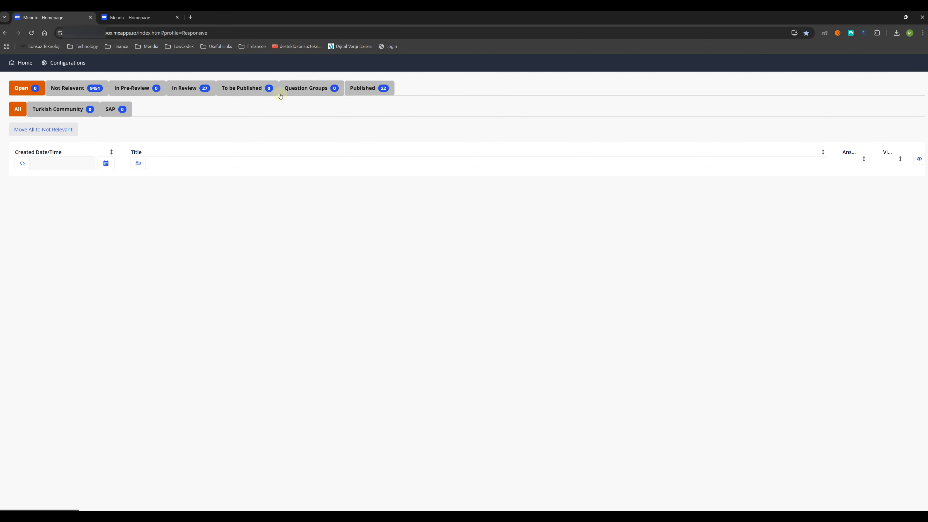
pyautogui.click(121, 18)
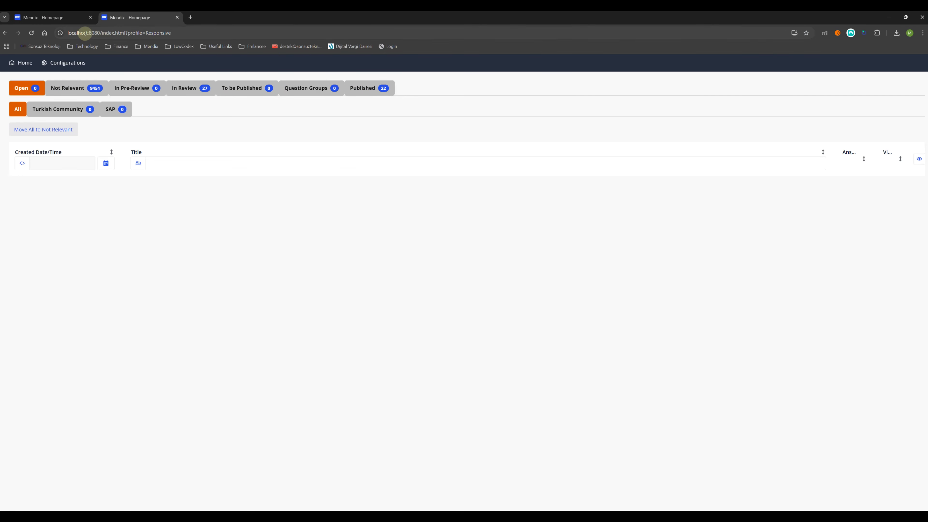
pyautogui.click(73, 17)
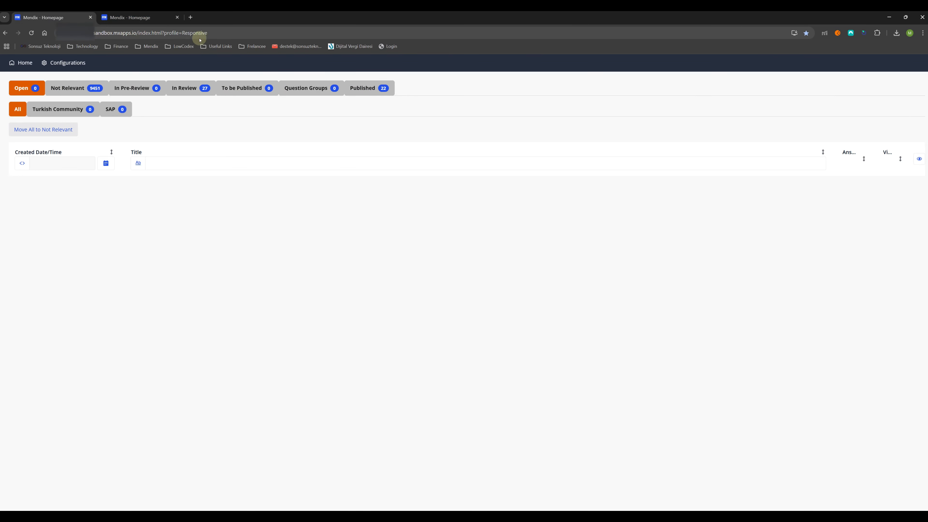